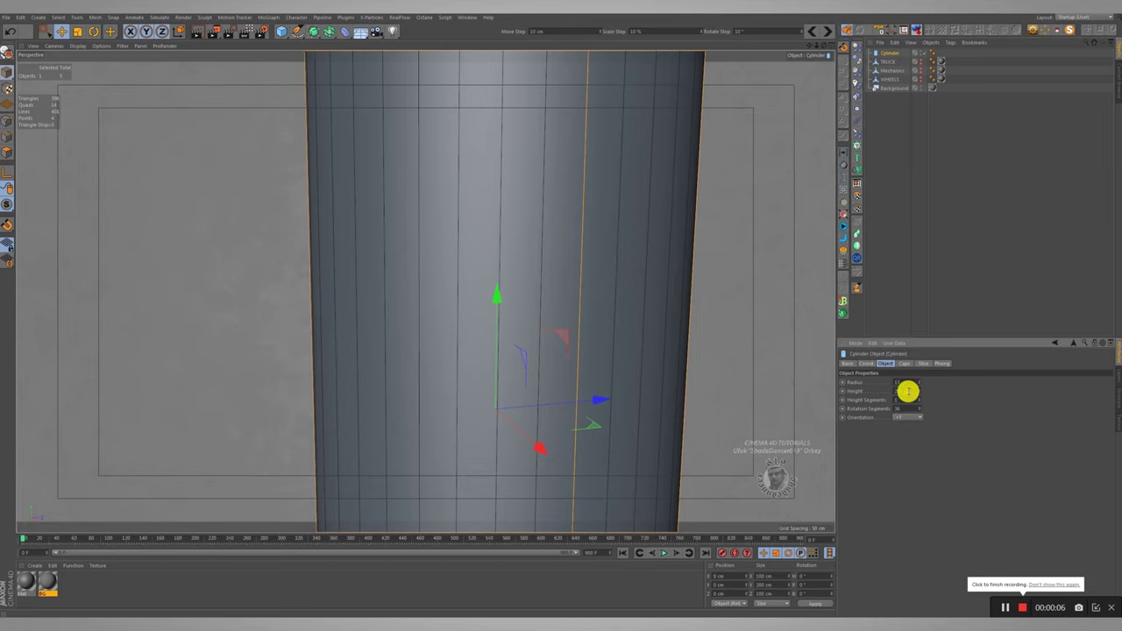
- Give the cylinder radius 15 cm and height 10 cm, and name it bottom
type("15")
key("Tab")
type("10")
key("Return")
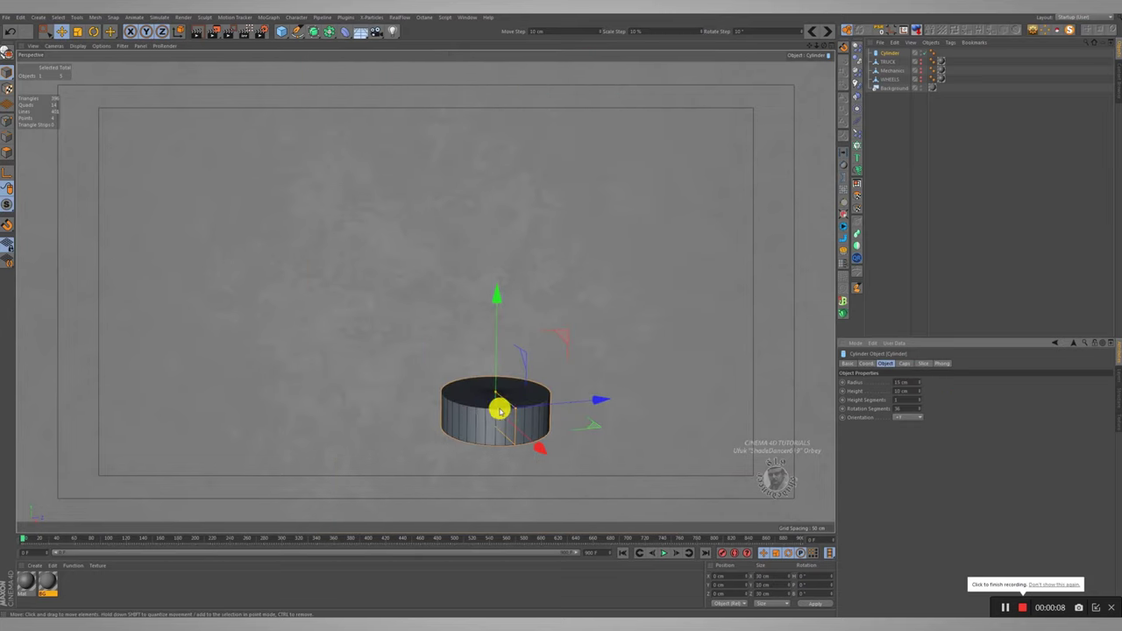
left_click_drag(500, 410, 438, 397)
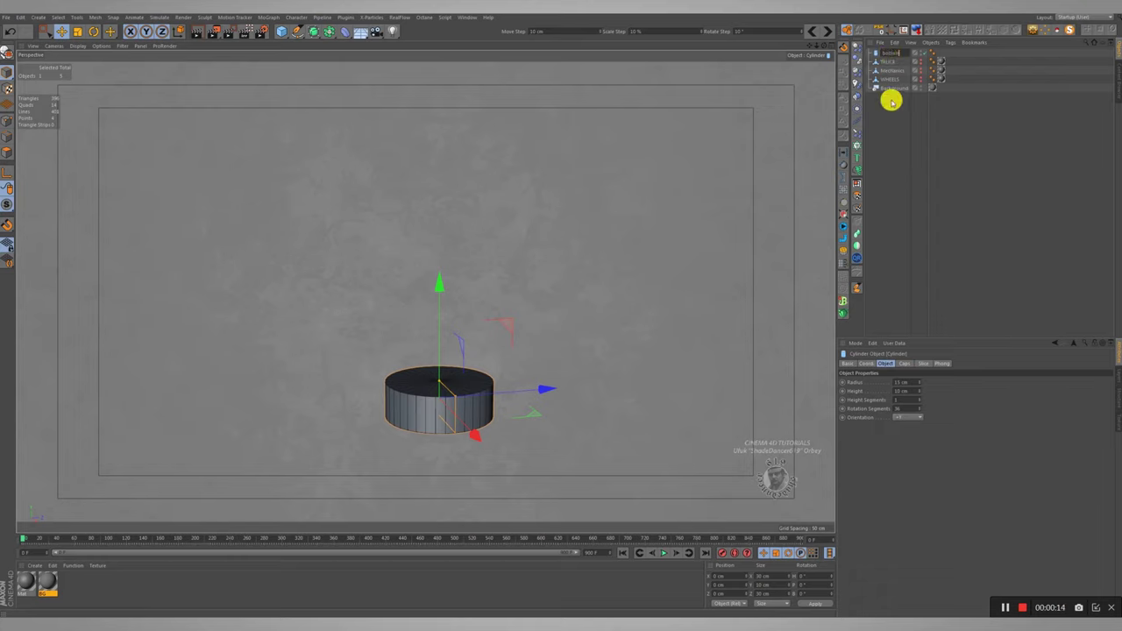
key("Return")
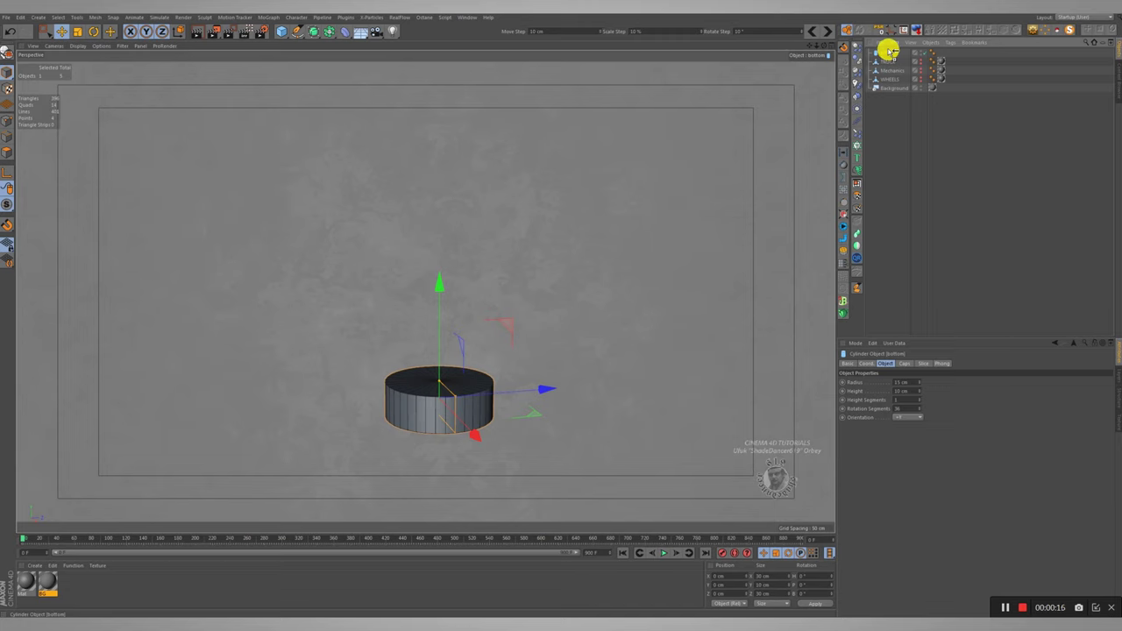
- Duplicate the disc as 'top' and raise it to Y position 60 cm
left_click_drag(890, 51, 890, 53, "ctrl")
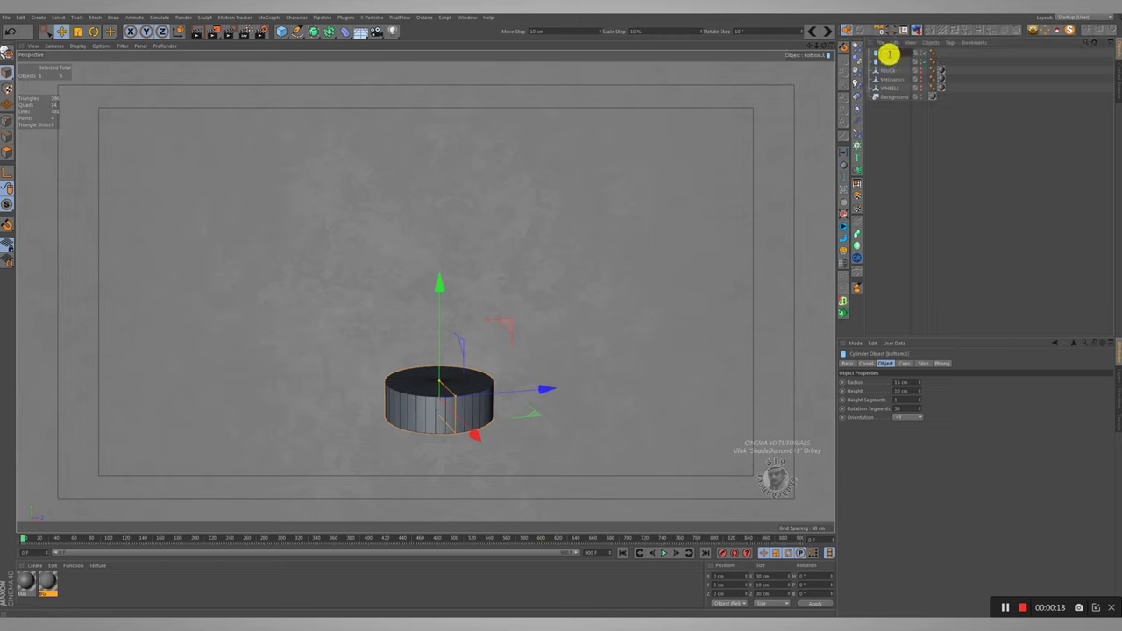
type("top")
key("Return")
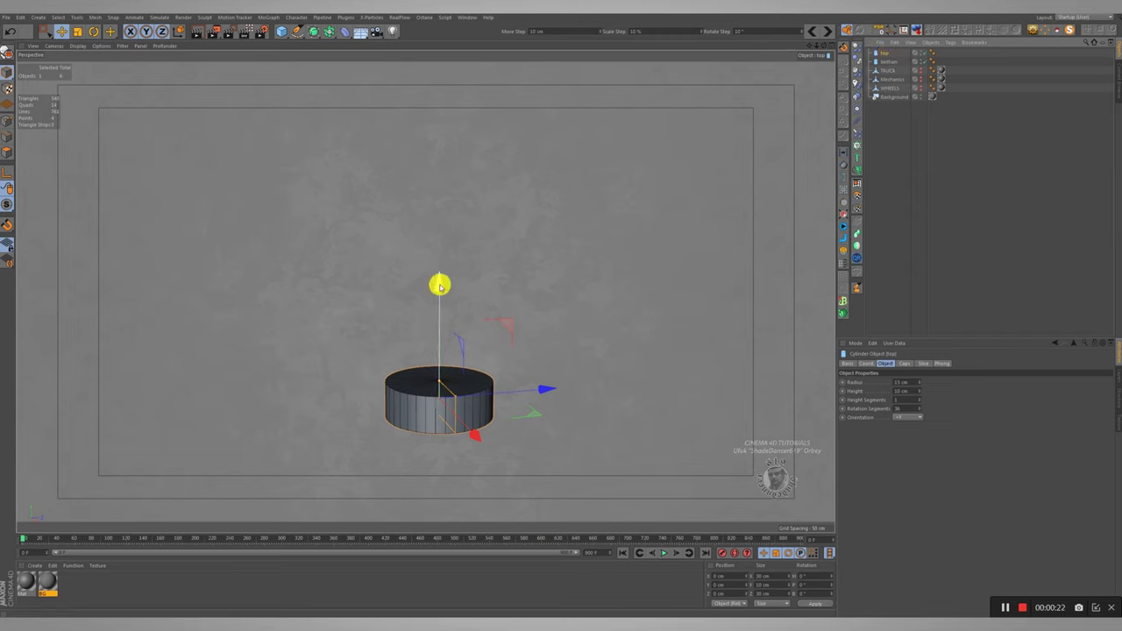
left_click_drag(438, 281, 440, 151)
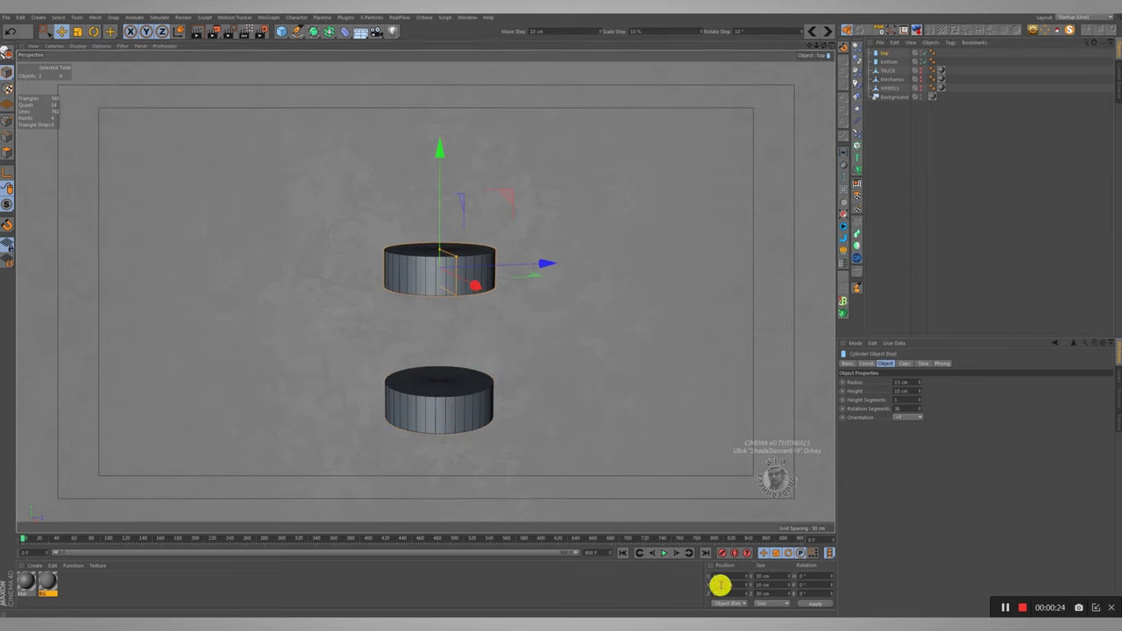
type("60")
key("Return")
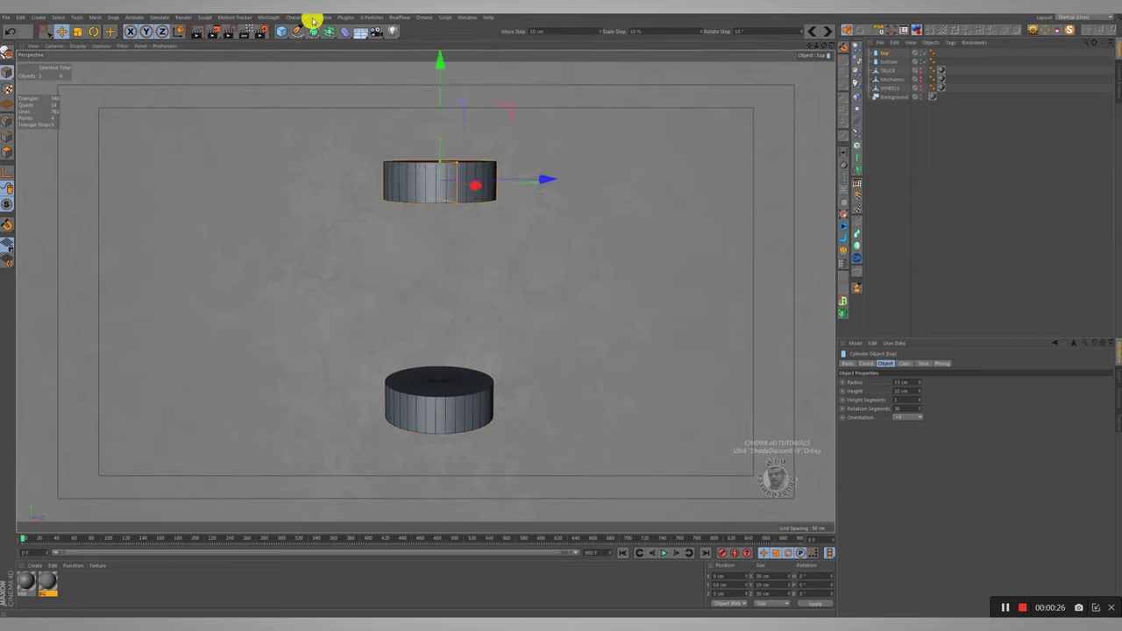
- Add a Tracer linking top and bottom, set to Connect All Objects, without tracing vertices
left_click(268, 17)
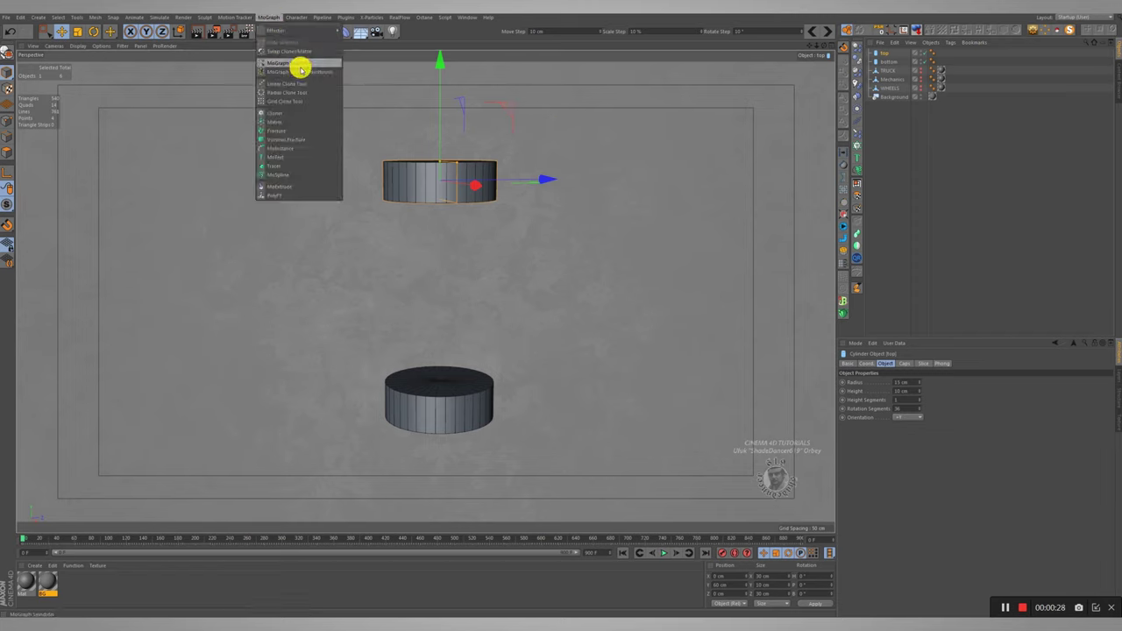
left_click(294, 164)
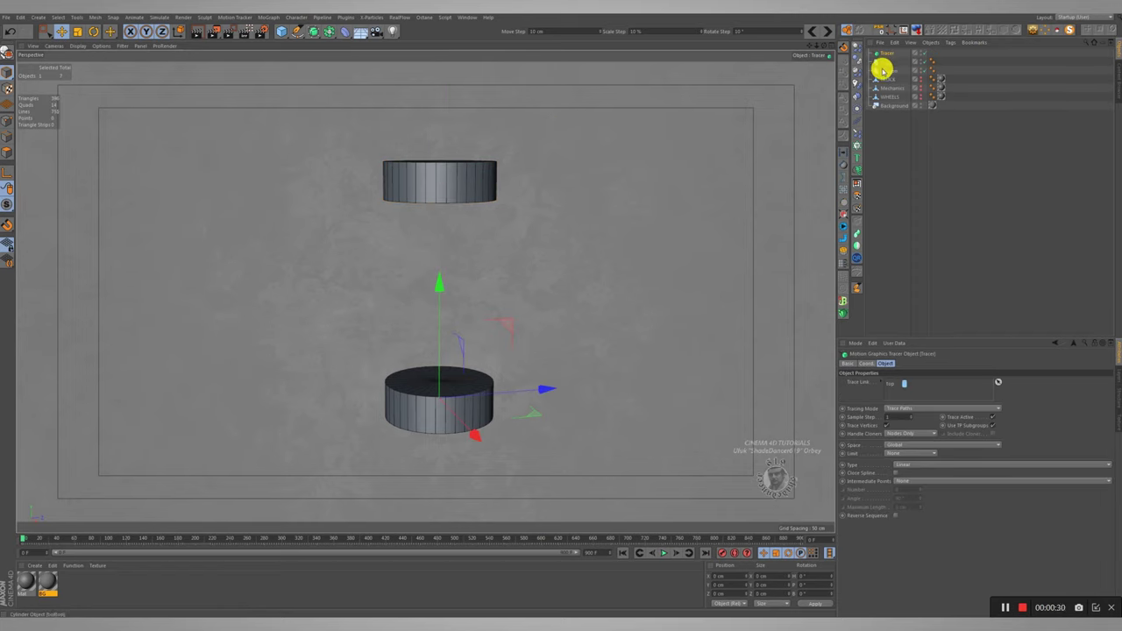
left_click_drag(891, 79, 902, 392)
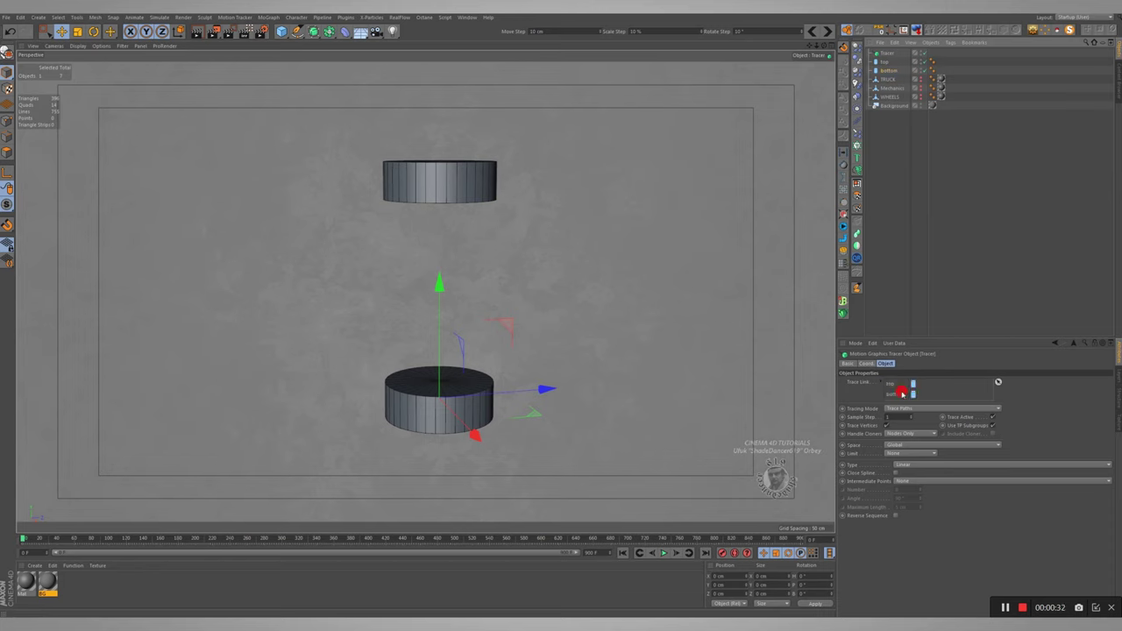
left_click(909, 409)
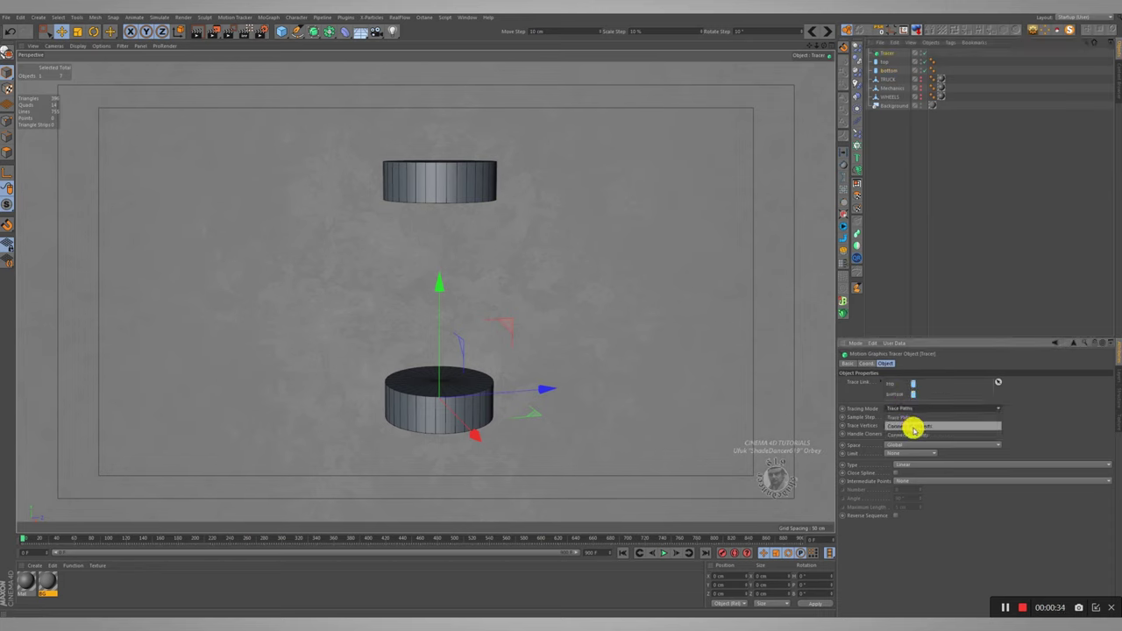
left_click(913, 427)
left_click(886, 427)
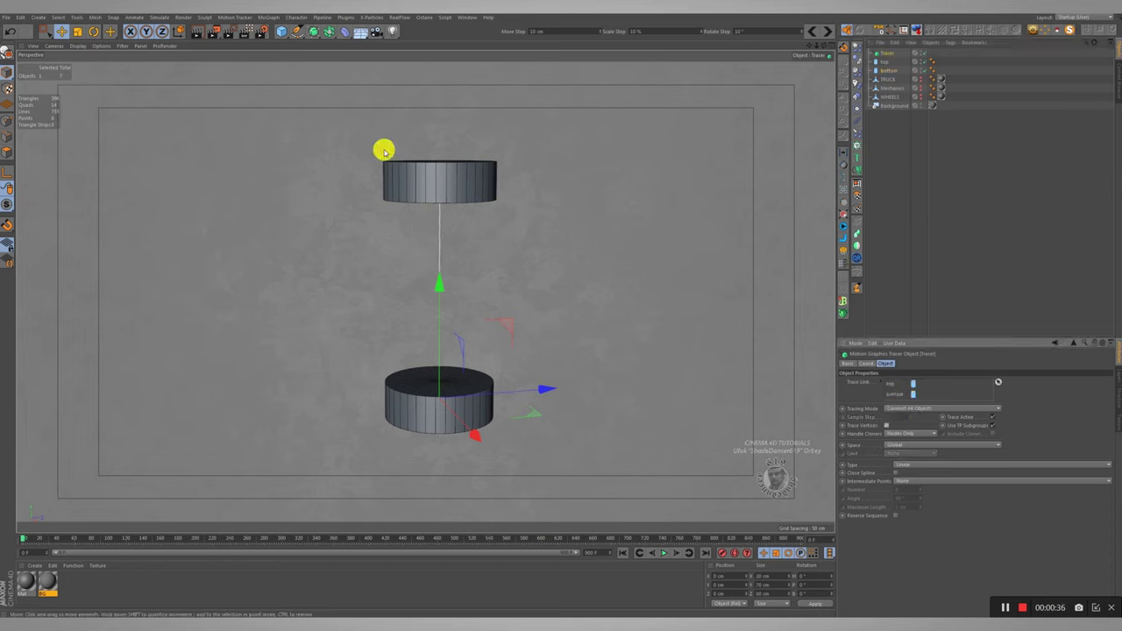
left_click(298, 35)
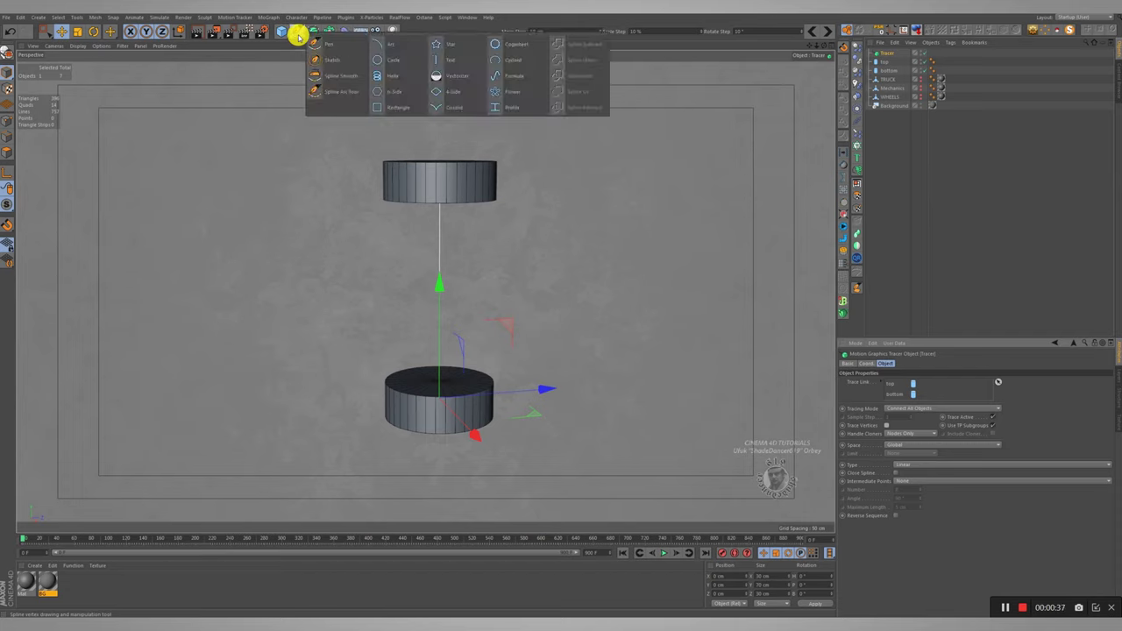
- Add a Helix spline with 10 cm radii and an End Angle of 7200°
left_click(388, 76)
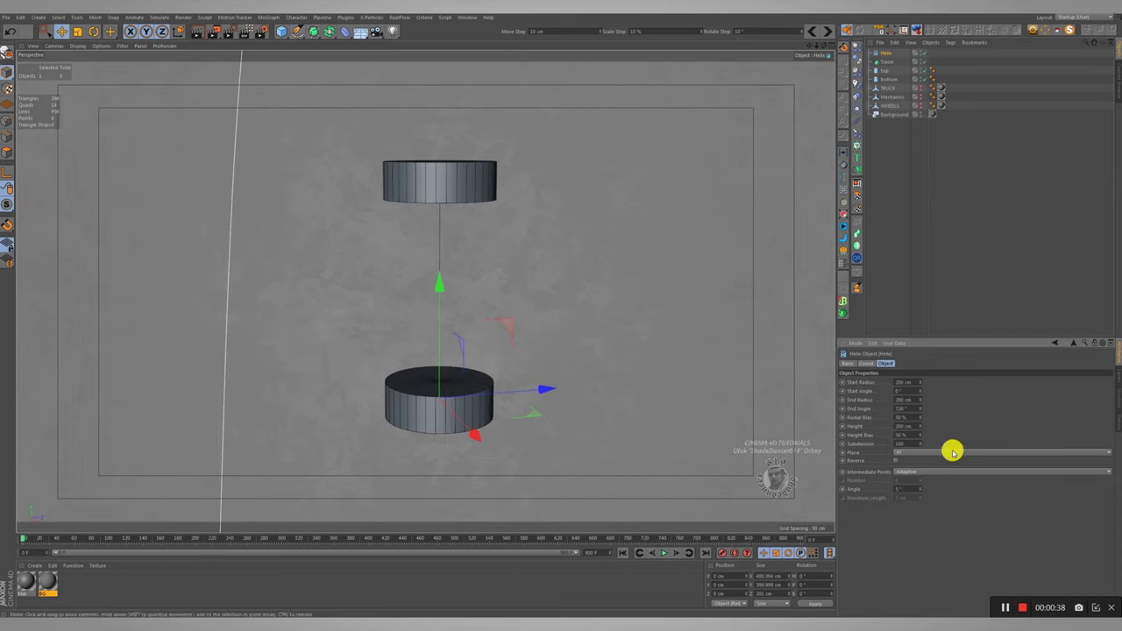
left_click(906, 400)
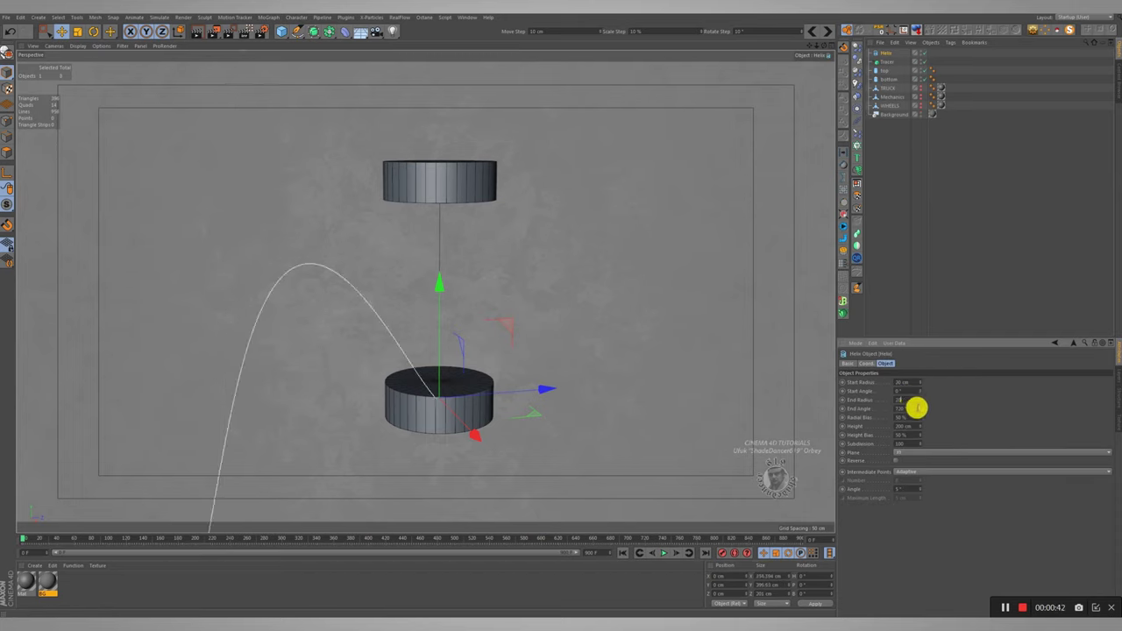
key("Return")
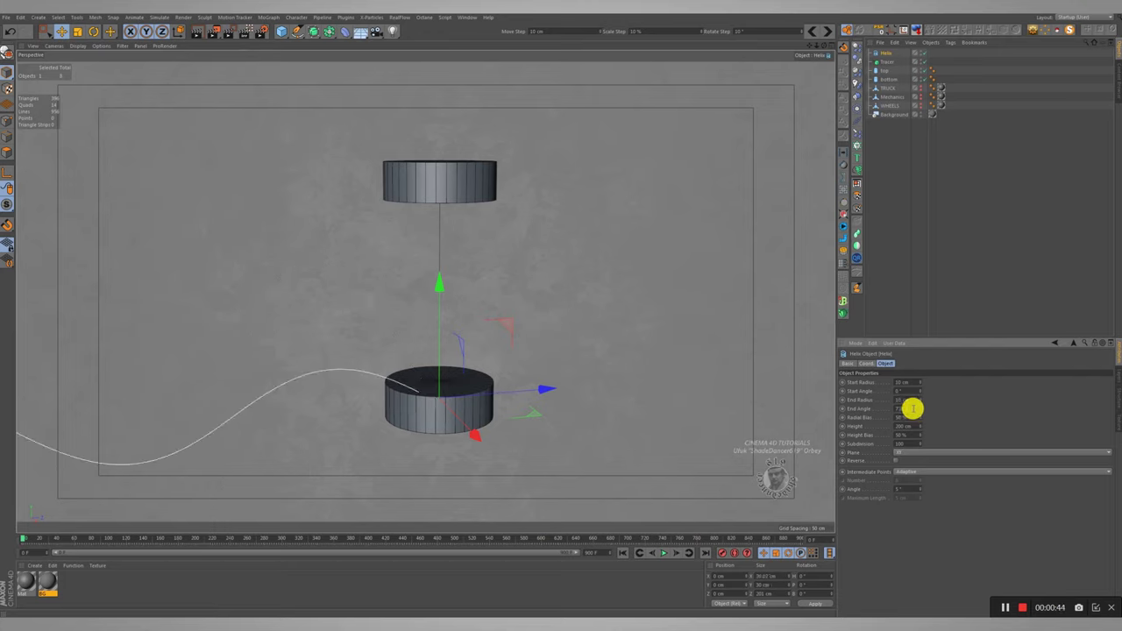
left_click(911, 408)
type("0")
key("Return")
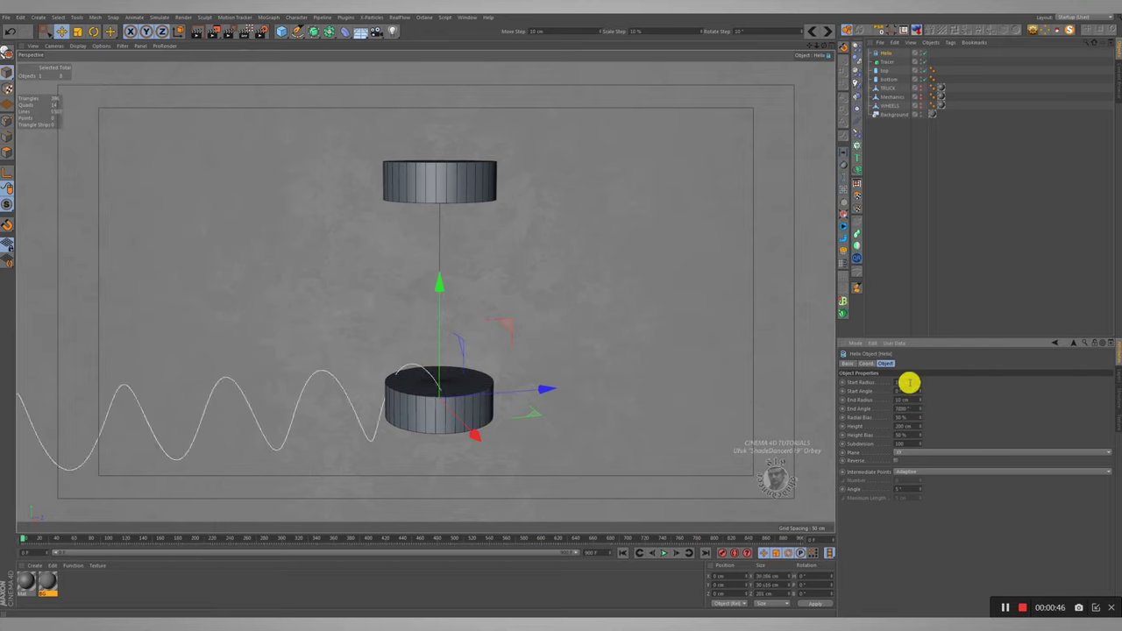
- Add a Spline Wrap under the helix, wrapping it along the Tracer on the +Z axis
left_click(347, 35)
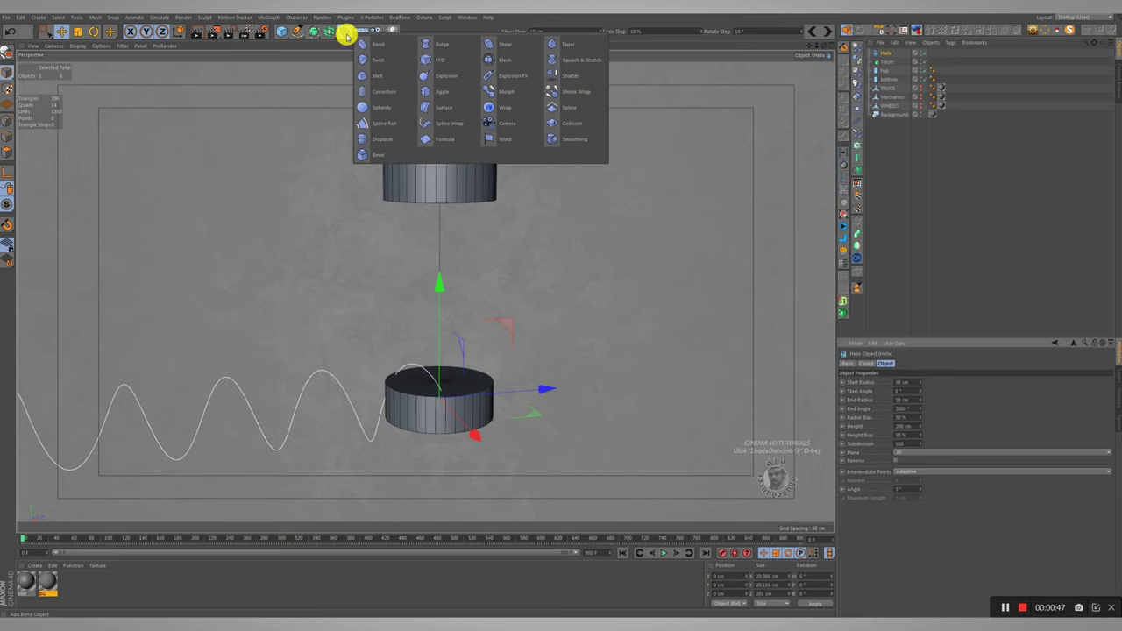
left_click(465, 132)
left_click_drag(889, 51, 887, 62)
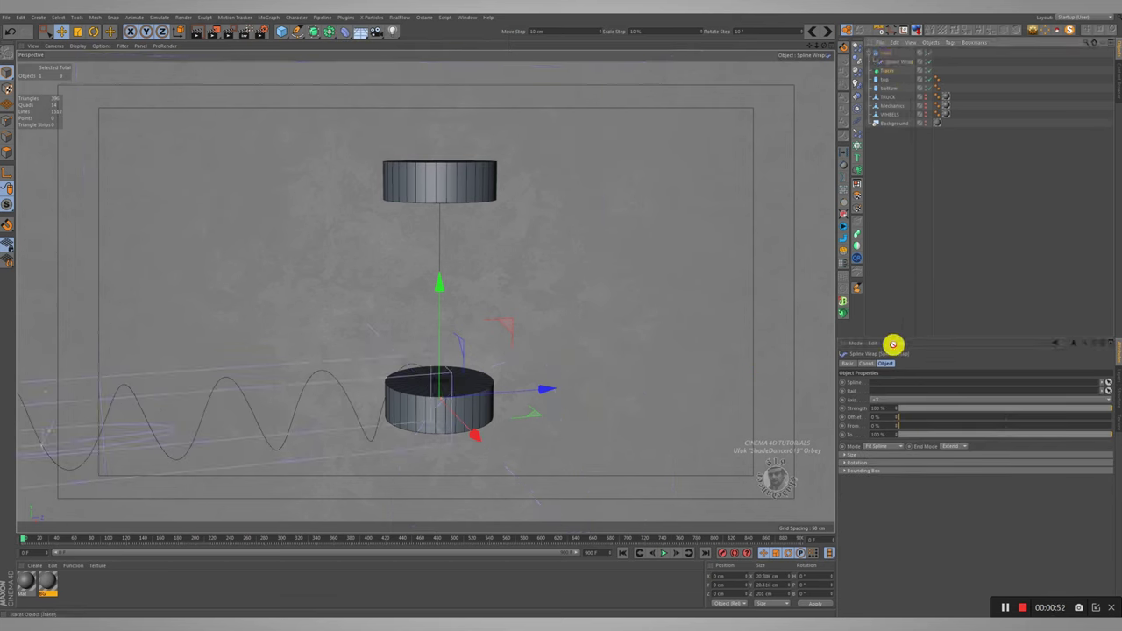
left_click_drag(890, 73, 889, 383)
left_click(881, 401)
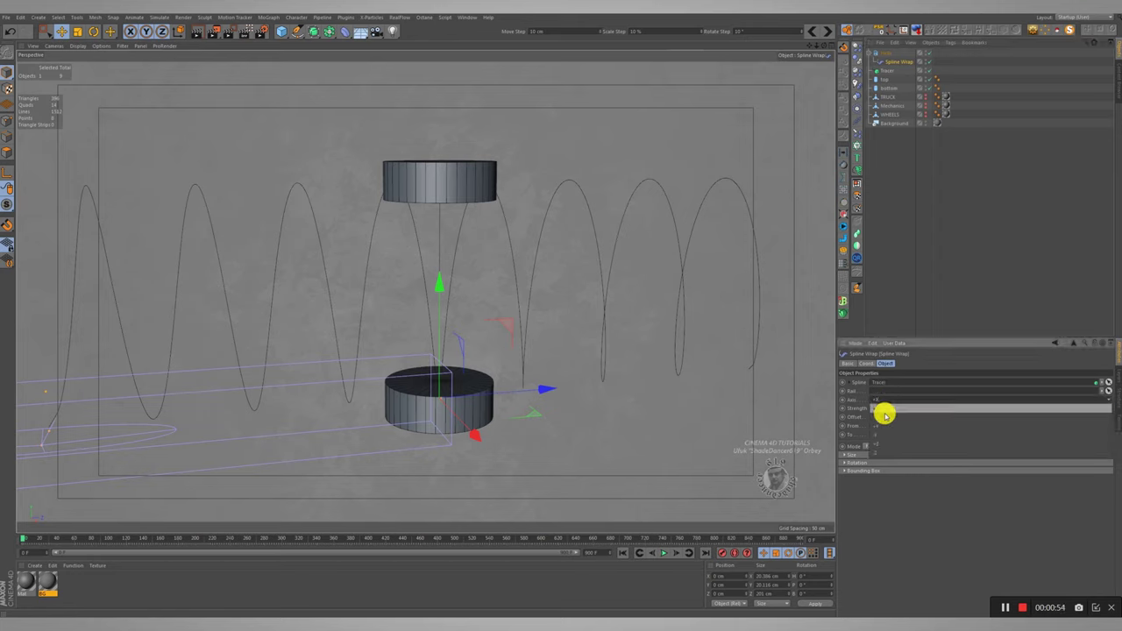
left_click(882, 445)
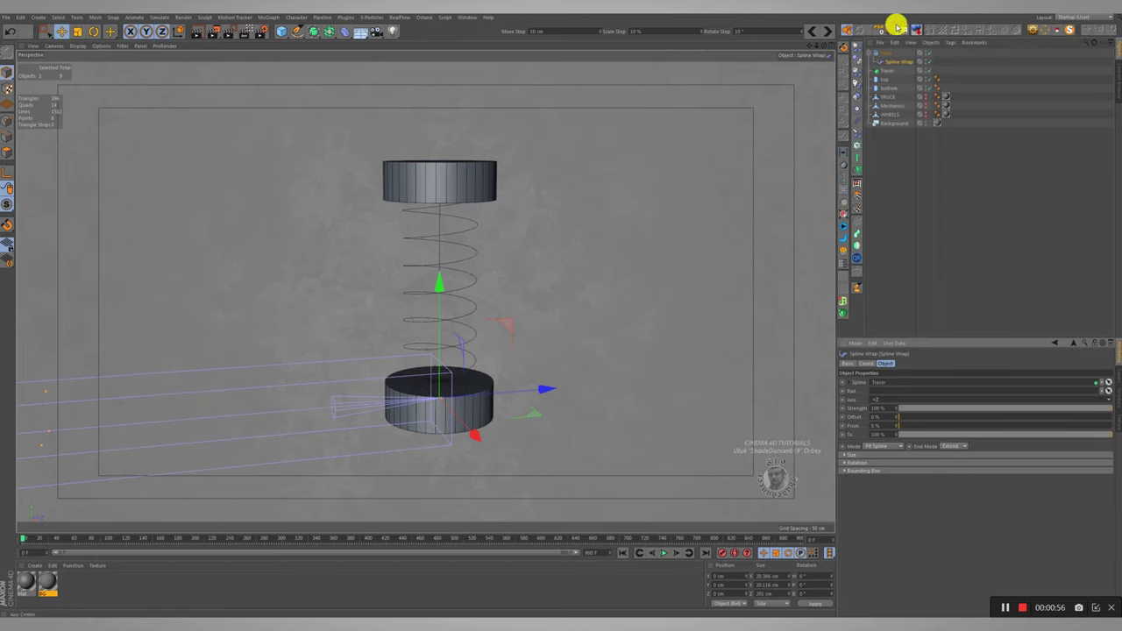
left_click(870, 52)
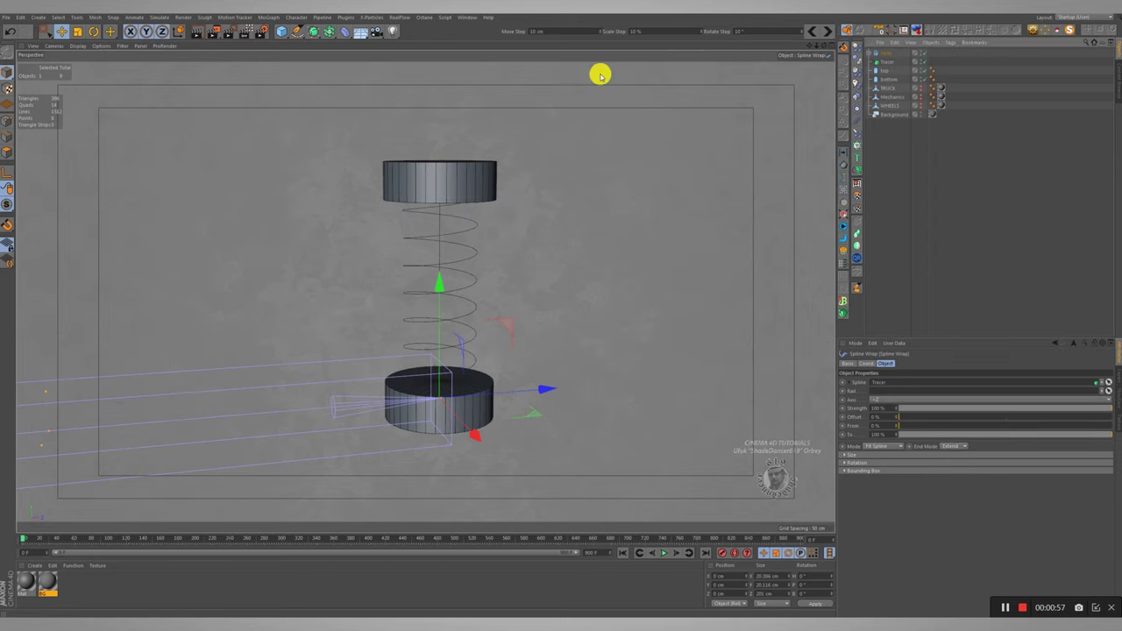
- Add a Circle spline with a 2.5 cm radius
left_click(295, 32)
left_click(397, 62)
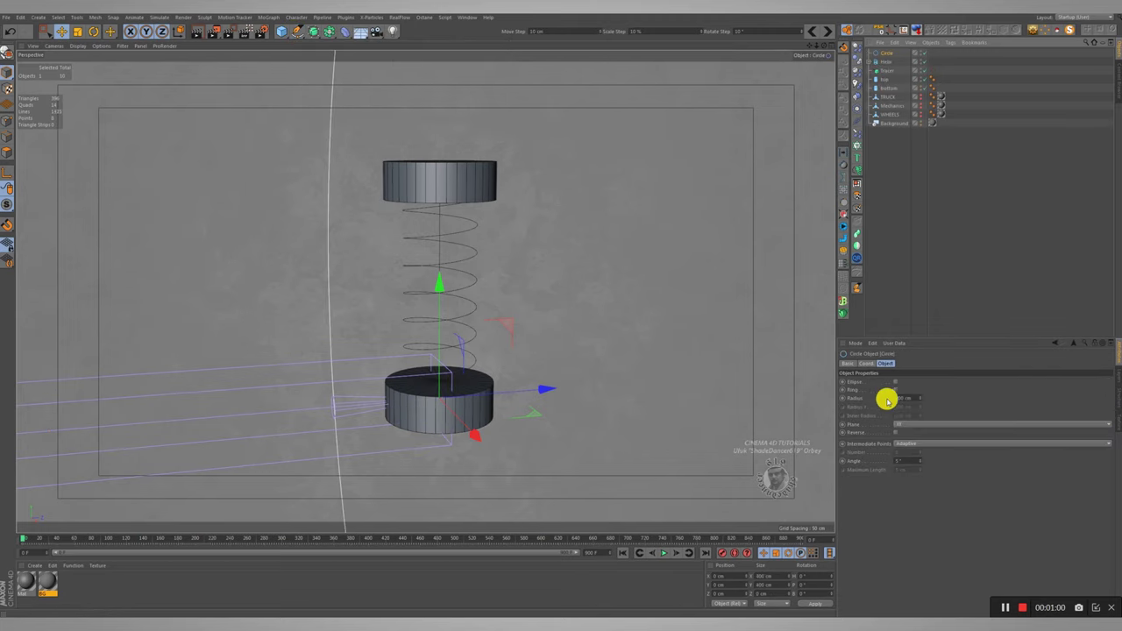
double_click(905, 398)
type("2.5")
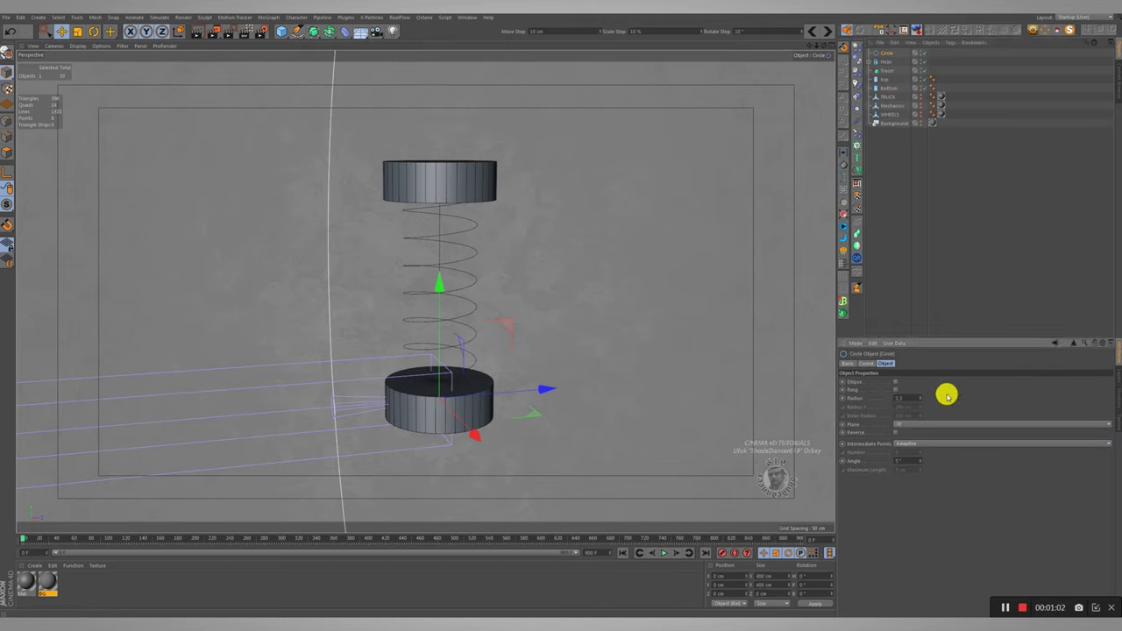
key("Return")
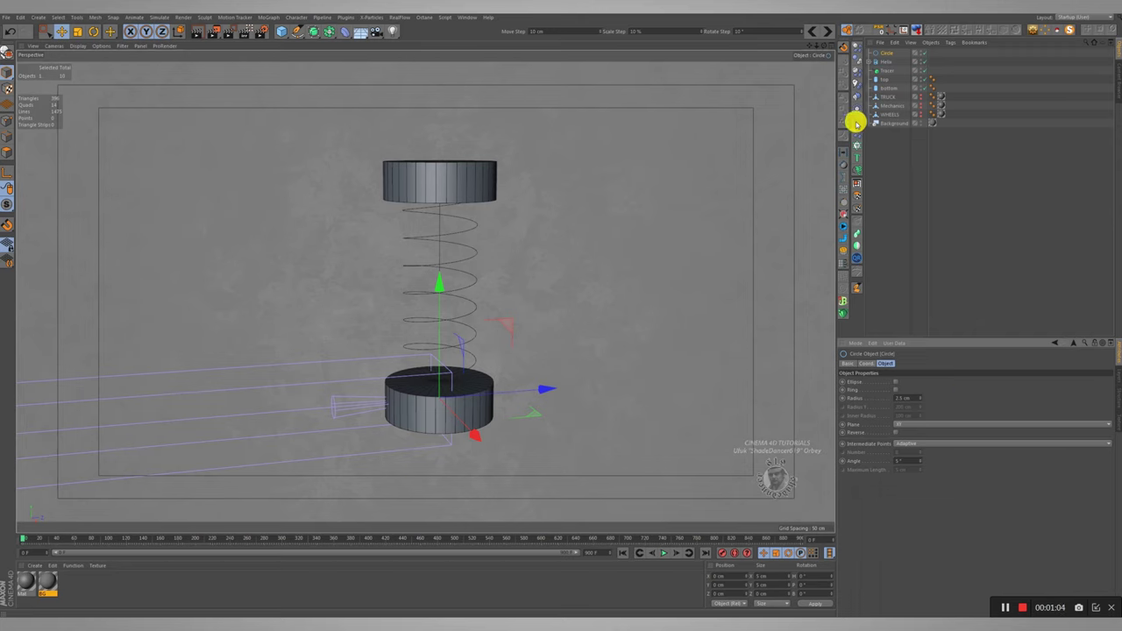
- Add a Sweep generator and place the Circle and Helix inside it
left_click(313, 31)
left_click_drag(314, 31, 342, 75)
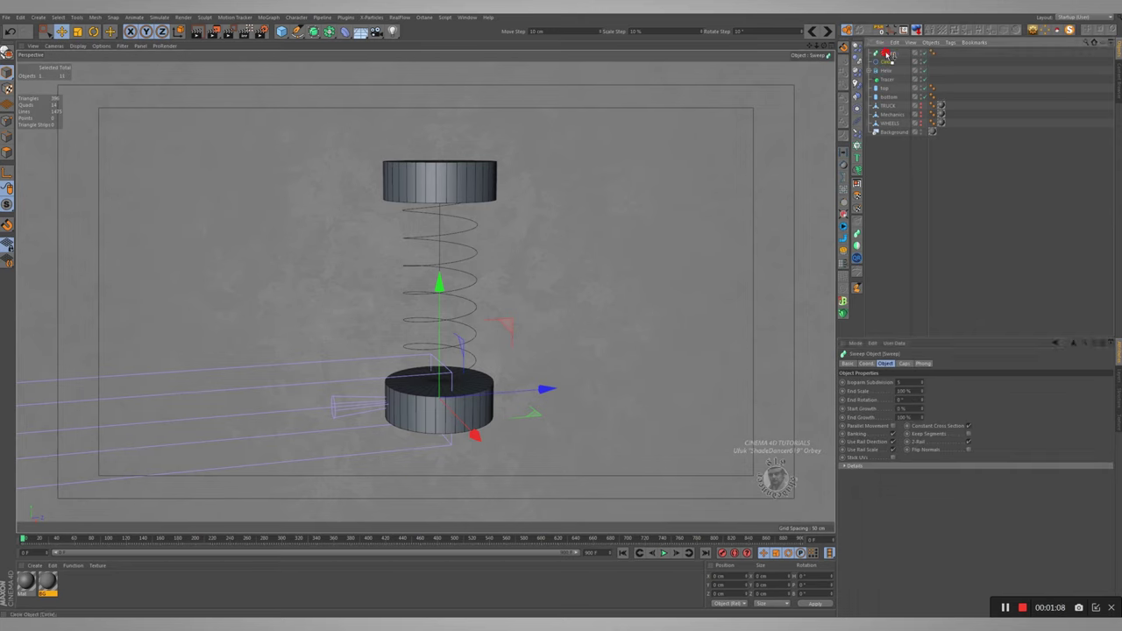
left_click(886, 63)
left_click_drag(888, 66, 909, 81)
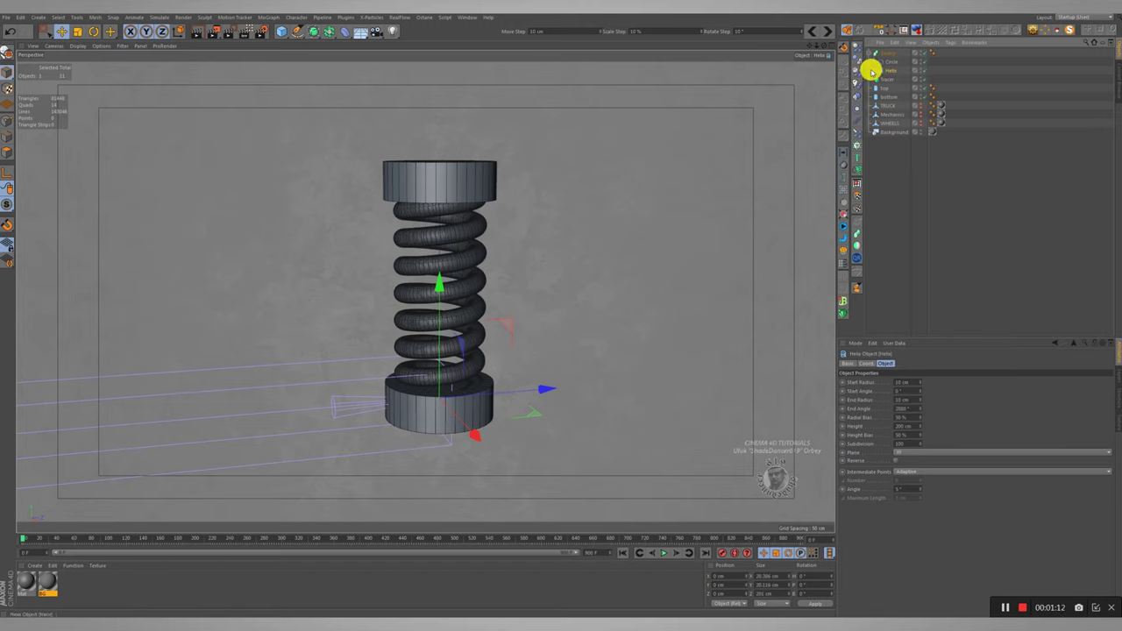
- Remove a stray child from the helix and set its intermediate points to Uniform
left_click_drag(870, 70, 925, 85)
left_click(929, 81)
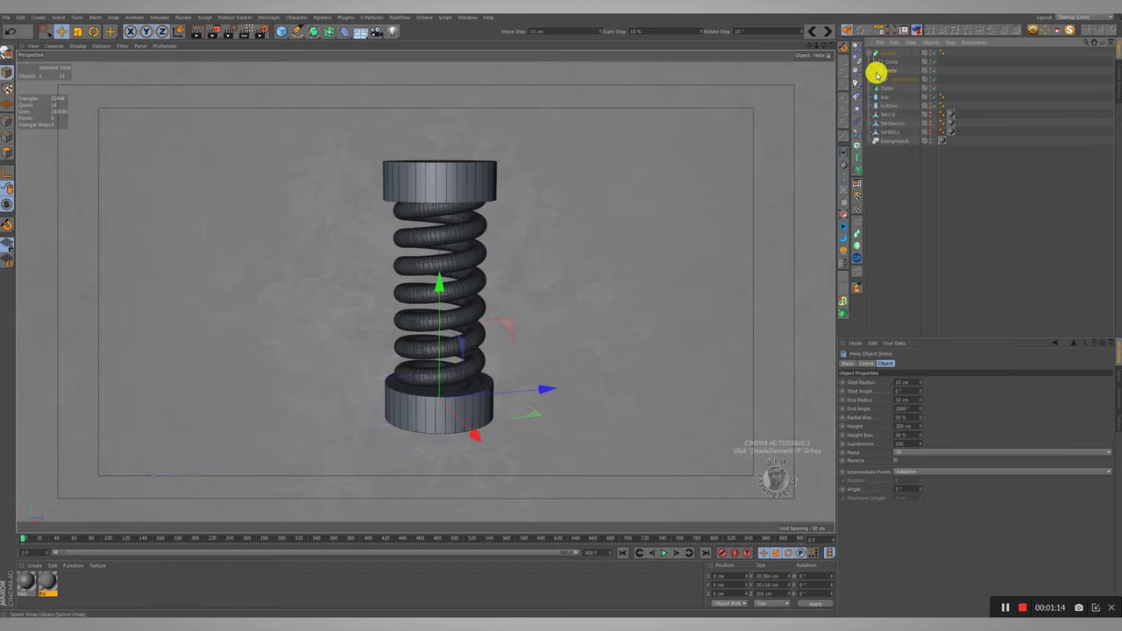
left_click(874, 71)
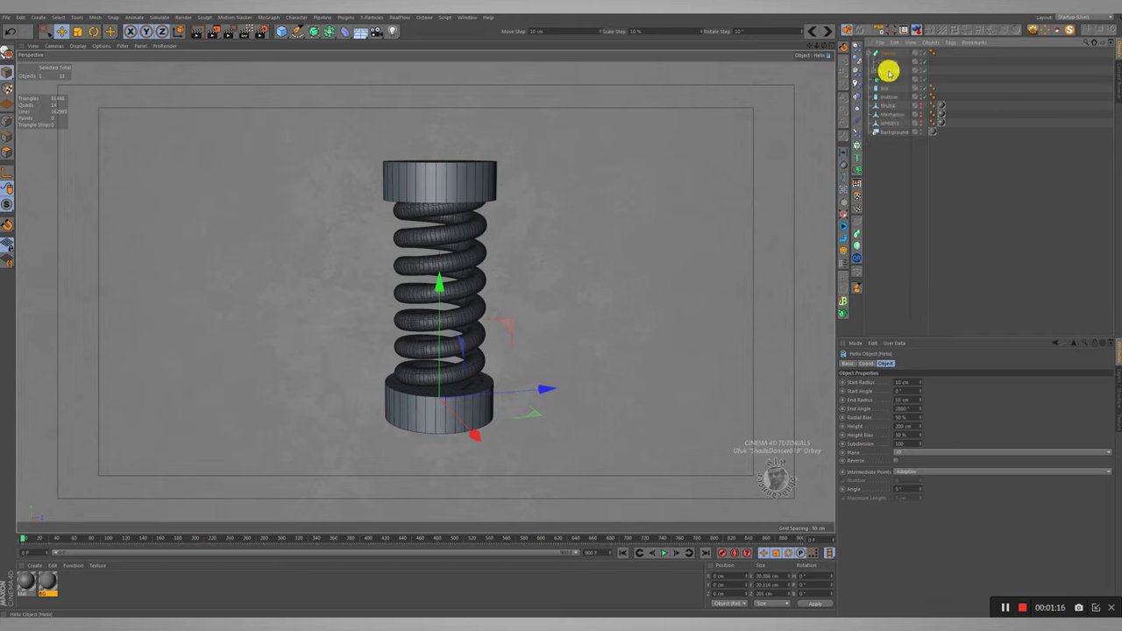
left_click(919, 471)
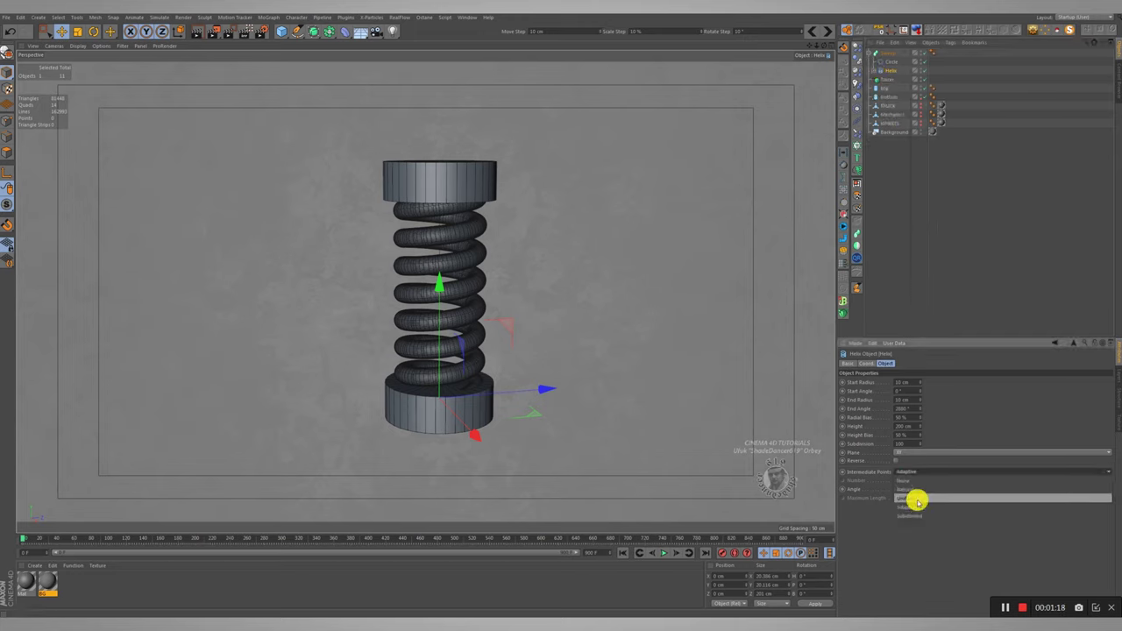
left_click(918, 499)
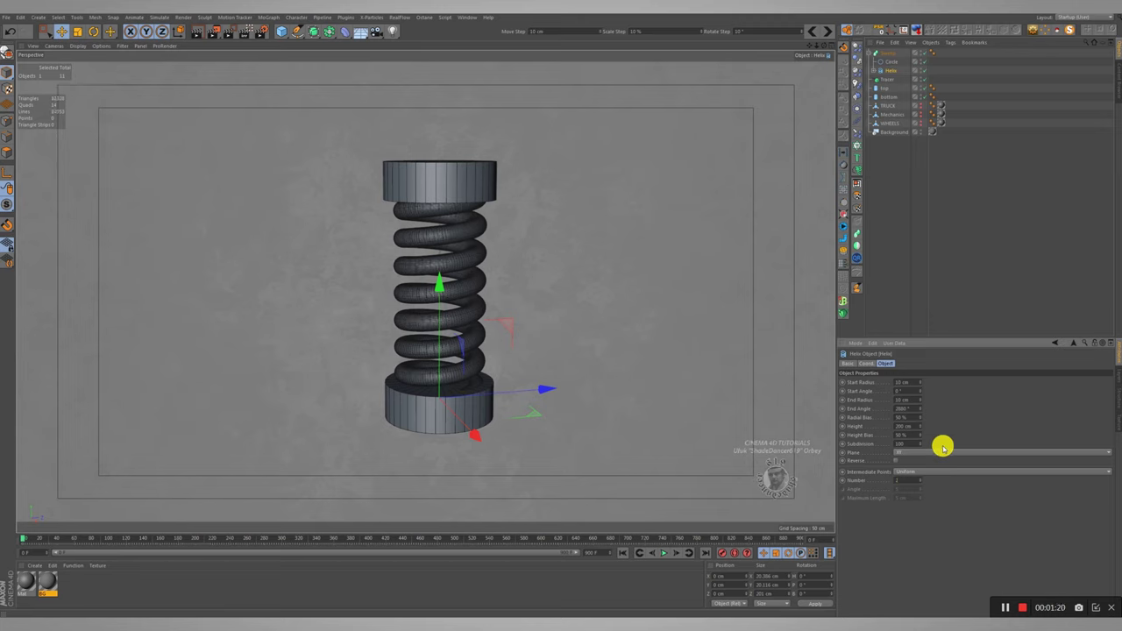
- Set the Circle's intermediate points to Uniform with a lower Number value
left_click(888, 59)
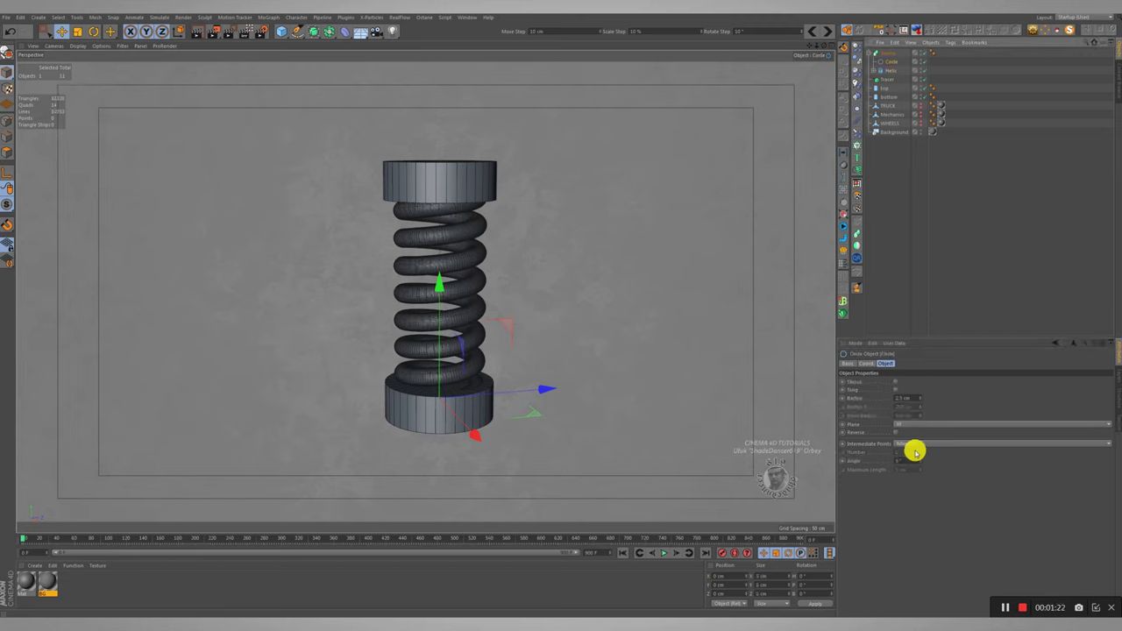
left_click(915, 444)
left_click(919, 470)
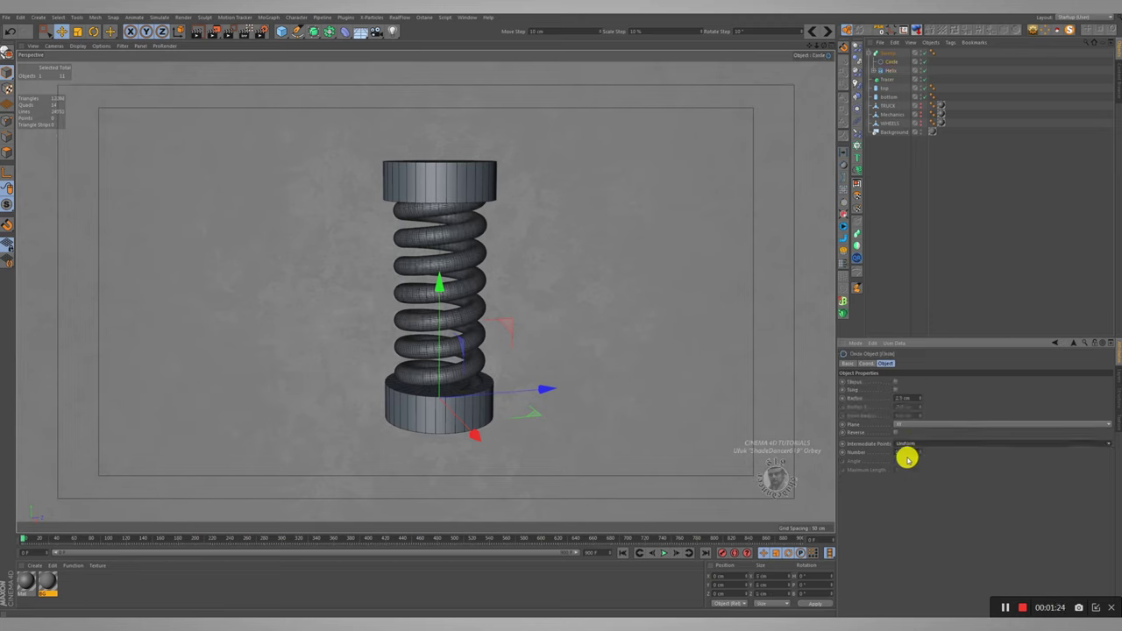
left_click_drag(903, 452, 944, 460)
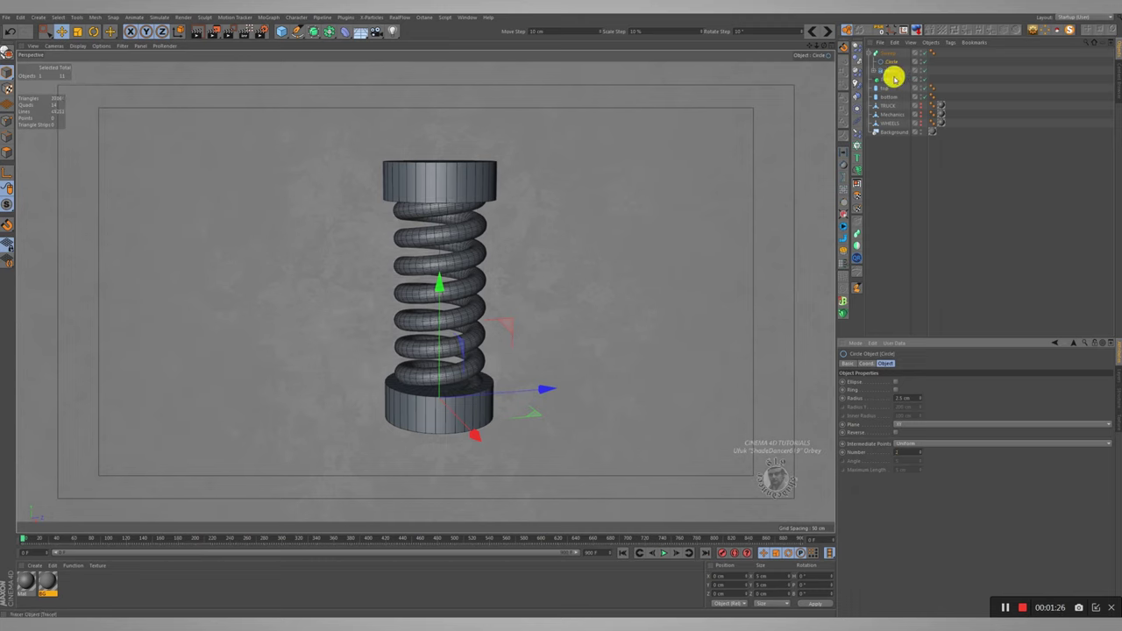
left_click(885, 87)
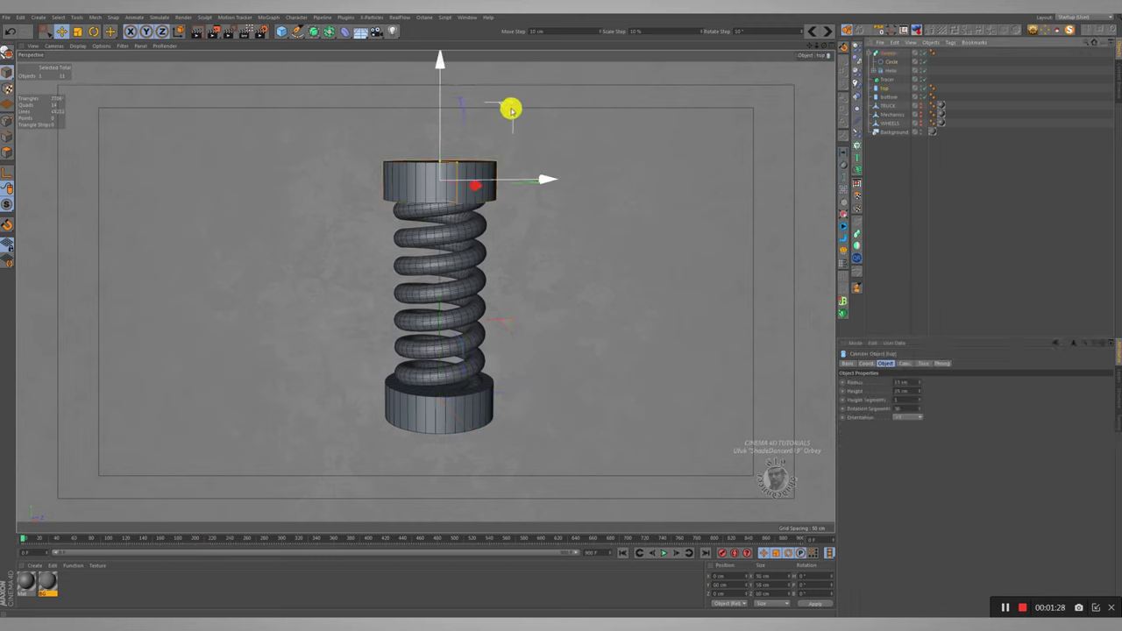
- Move the top cylinder to test the spring's bending, then return to the first frame
mouse_move(511, 108)
left_mouse_down()
mouse_move(576, 129)
mouse_move(470, 95)
mouse_move(531, 82)
mouse_move(509, 89)
mouse_move(529, 96)
left_mouse_up()
left_click_drag(626, 198, 605, 204)
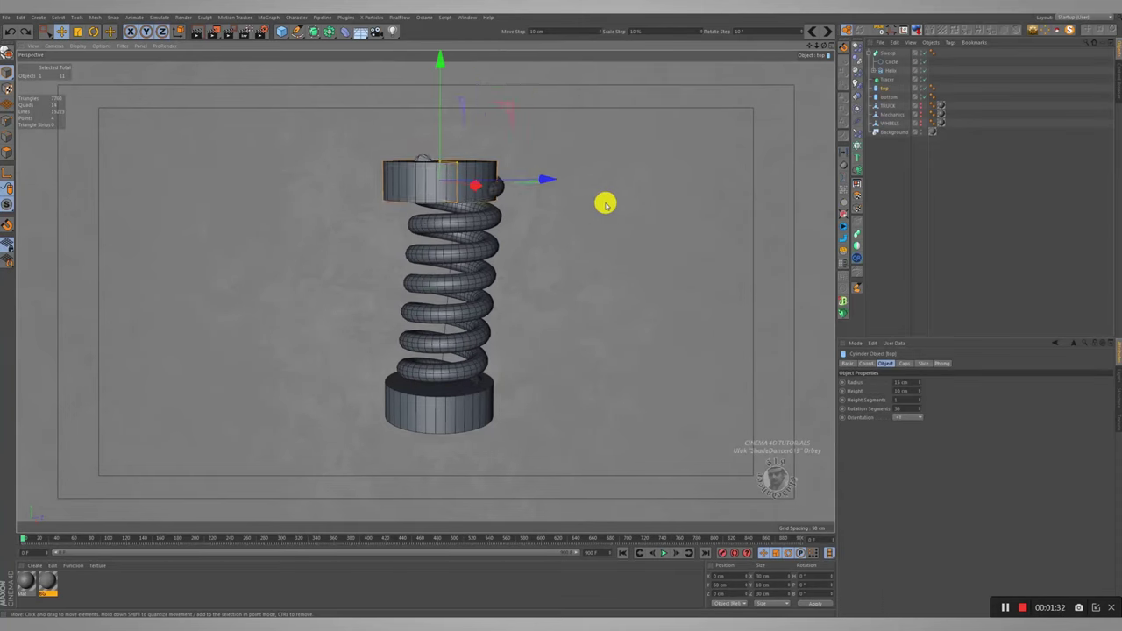
left_click(621, 552)
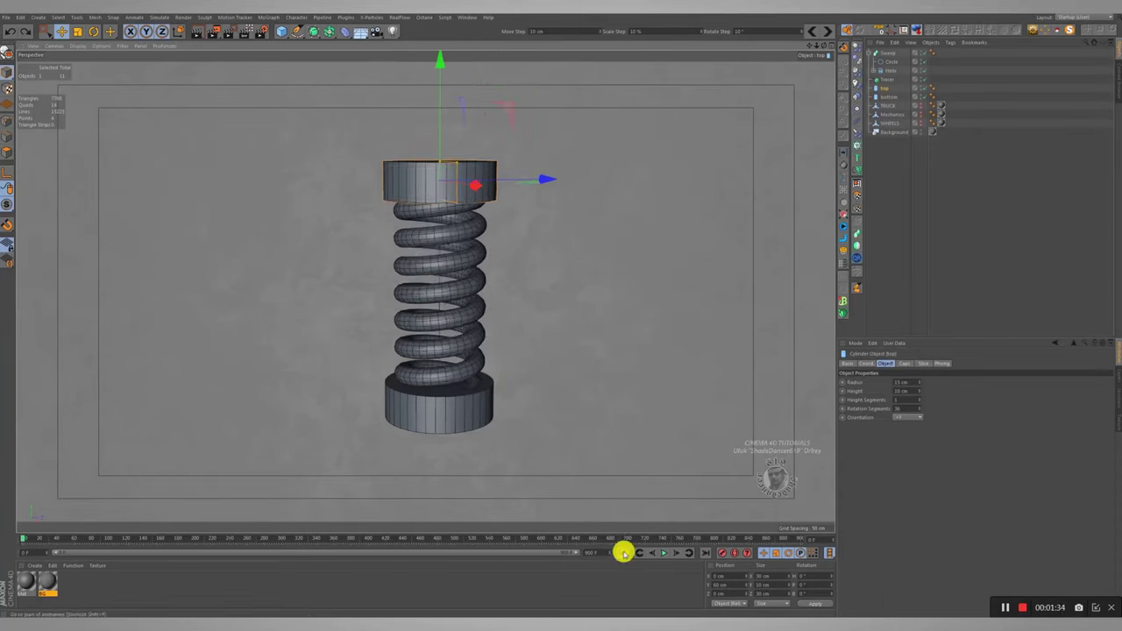
- Group the Sweep, Tracer, top and bottom under one Null with Alt+G
left_click(871, 53)
left_click(888, 53)
left_click(889, 78, "shift")
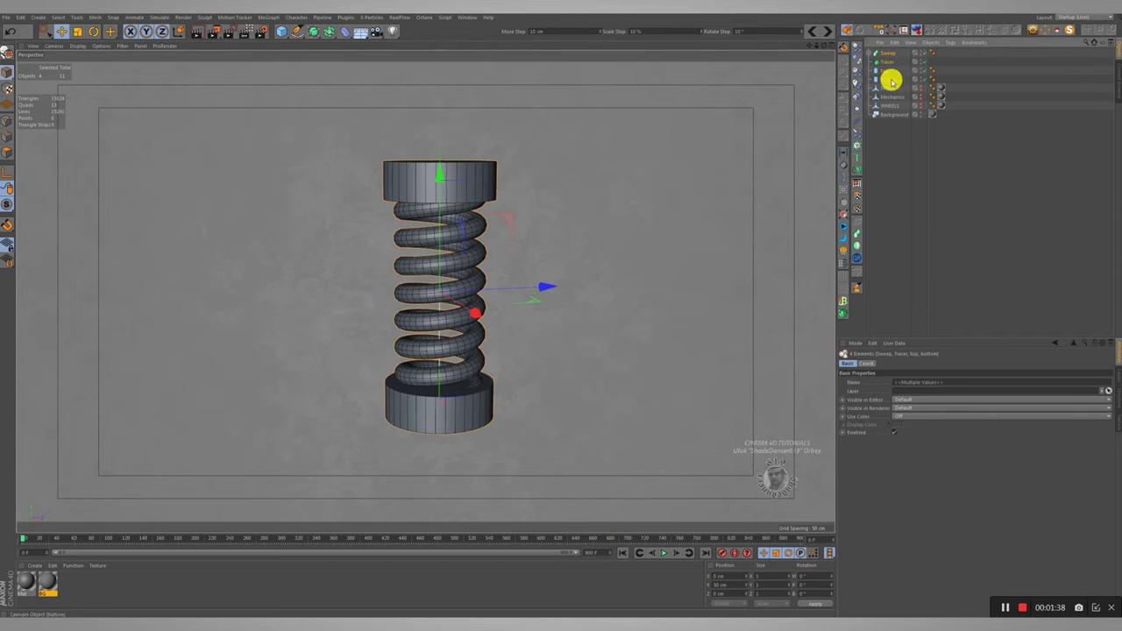
key("alt+g")
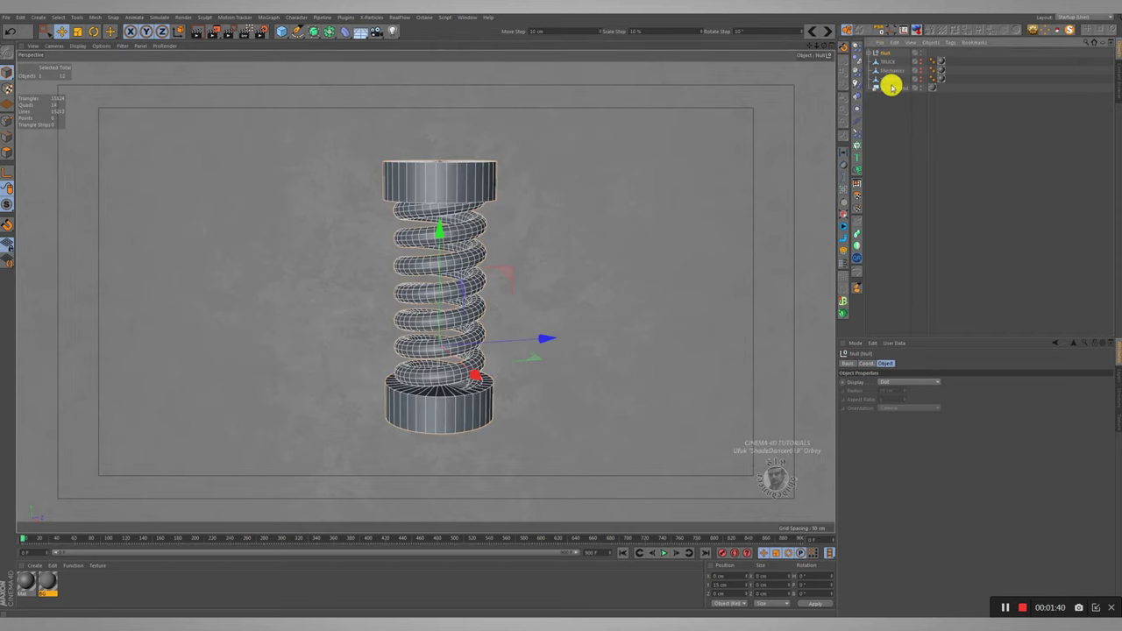
- Unhide the truck, then move the spring group out to the wheel and up onto the axle
left_click(917, 78)
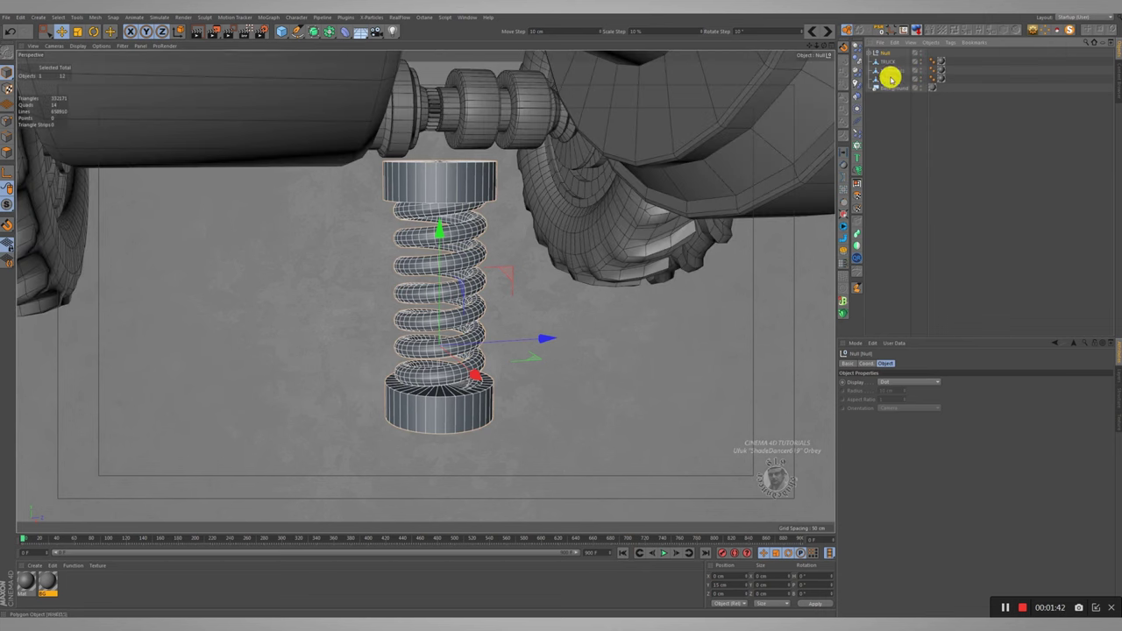
middle_click(653, 275)
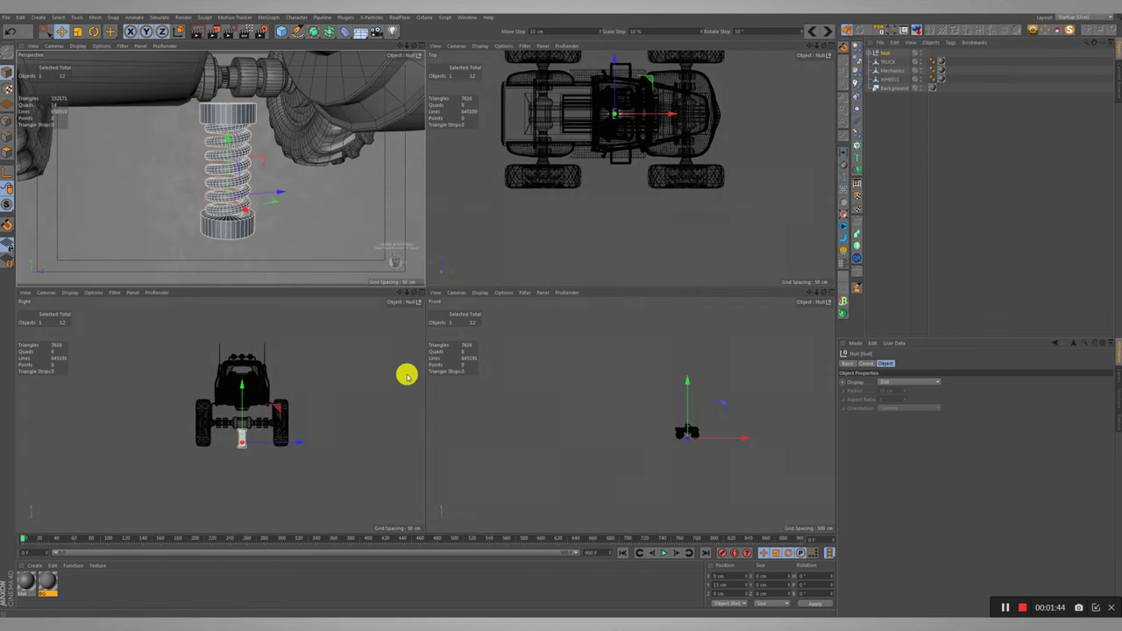
middle_click(567, 181)
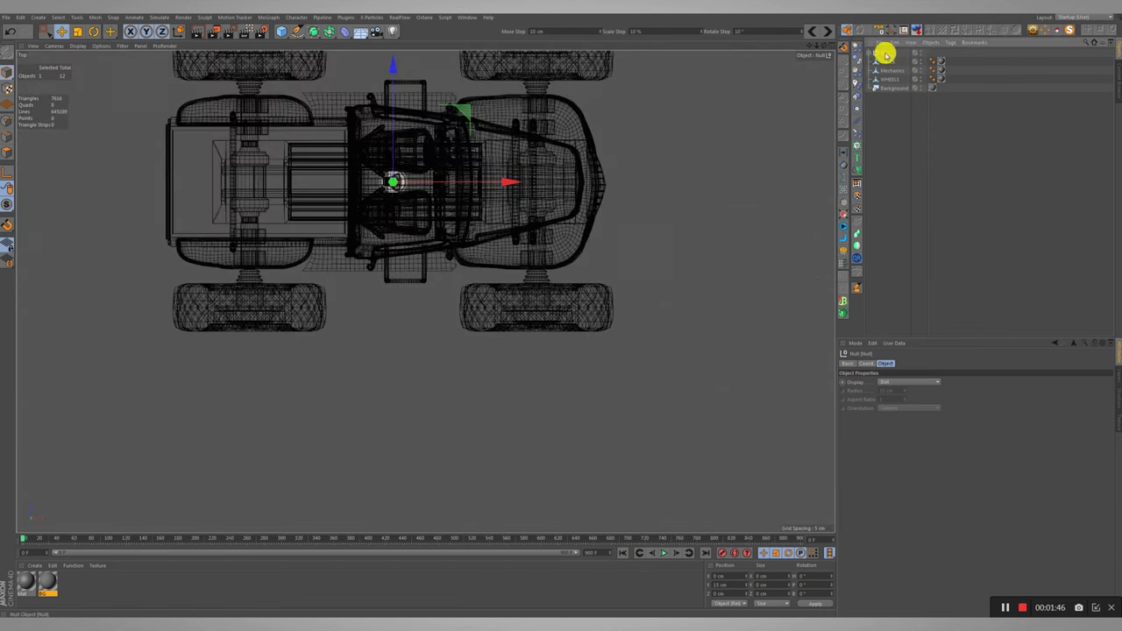
mouse_move(468, 113)
left_mouse_down()
mouse_move(619, 175)
mouse_move(611, 164)
left_mouse_up()
middle_click(634, 352)
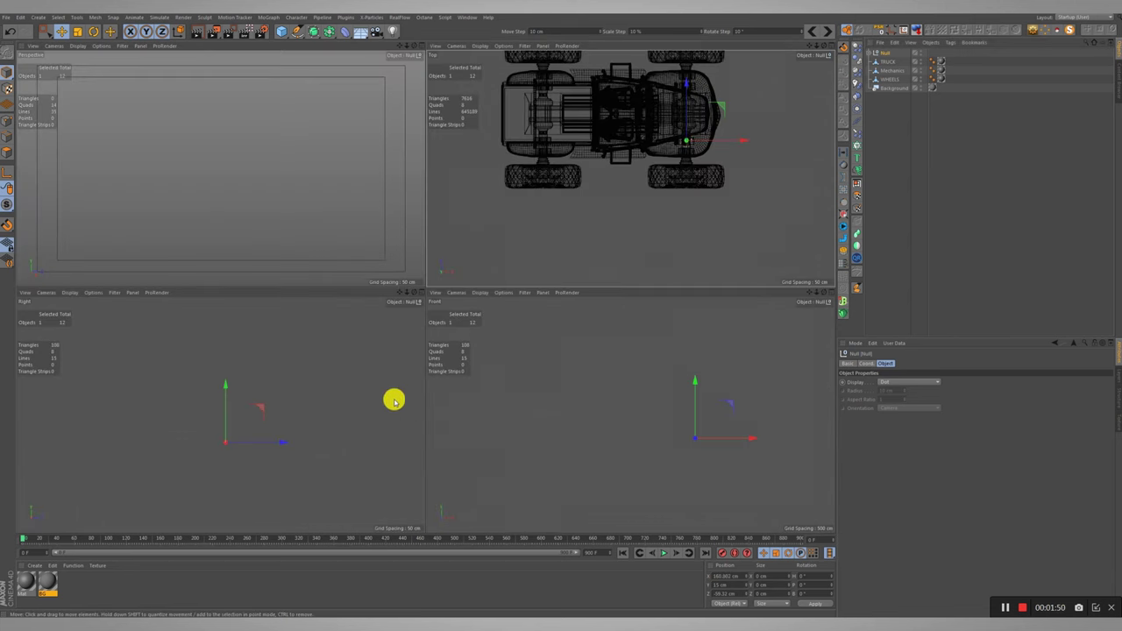
middle_click(419, 254)
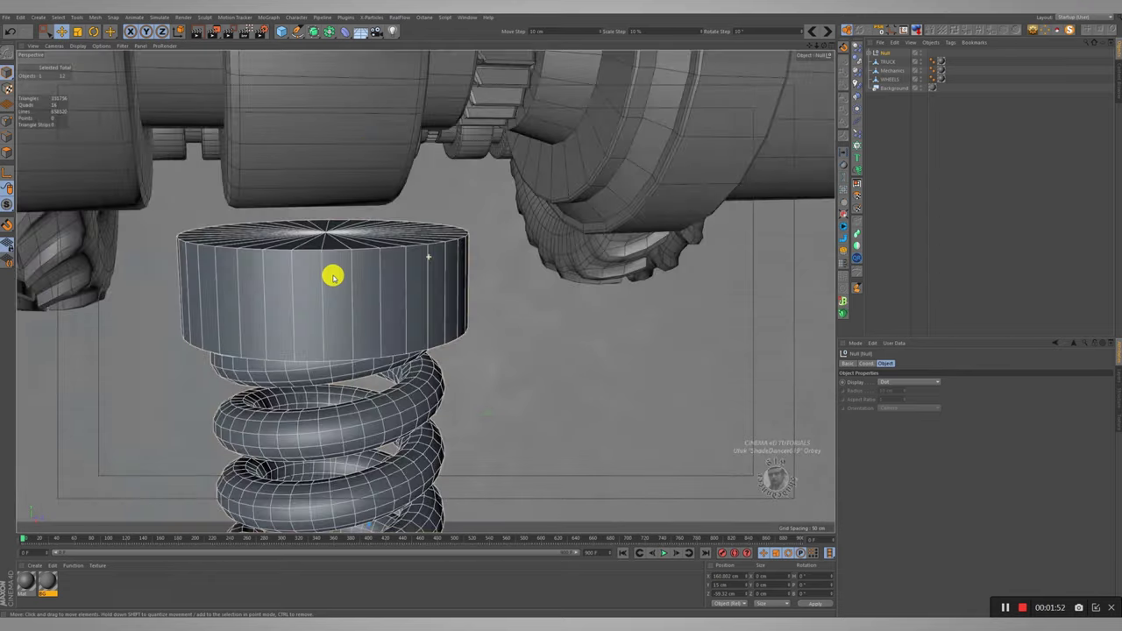
right_click_drag(333, 275, 158, 303, "alt")
left_click_drag(408, 226, 410, 54)
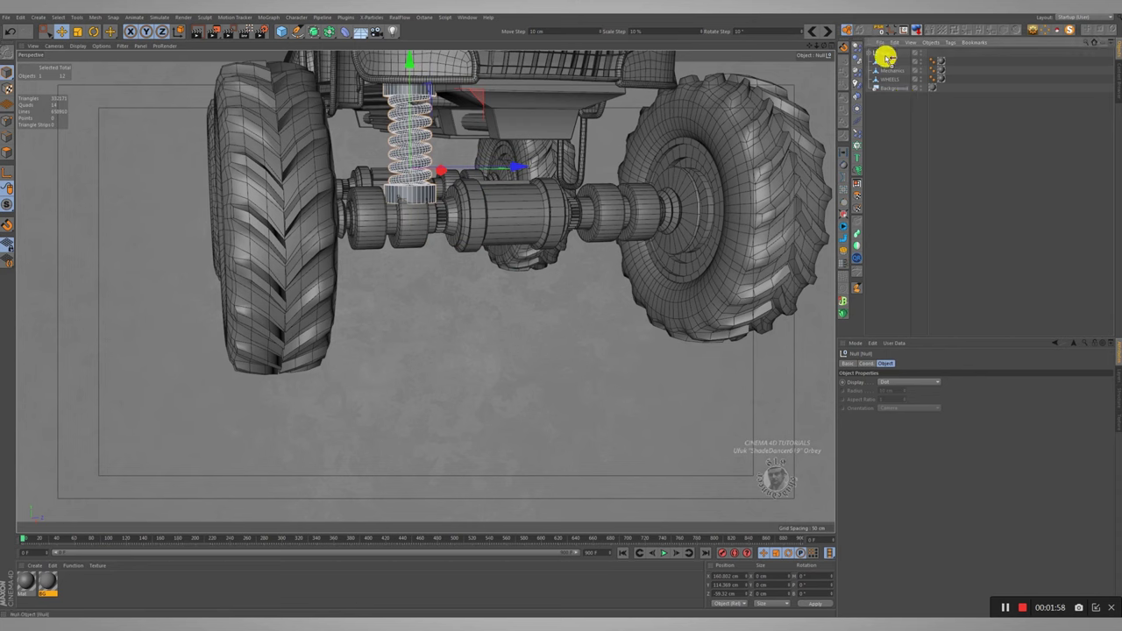
- Duplicate the spring group as Null.1 mirrored to the opposite wheel, and select both
left_click_drag(881, 51, 882, 63, "ctrl")
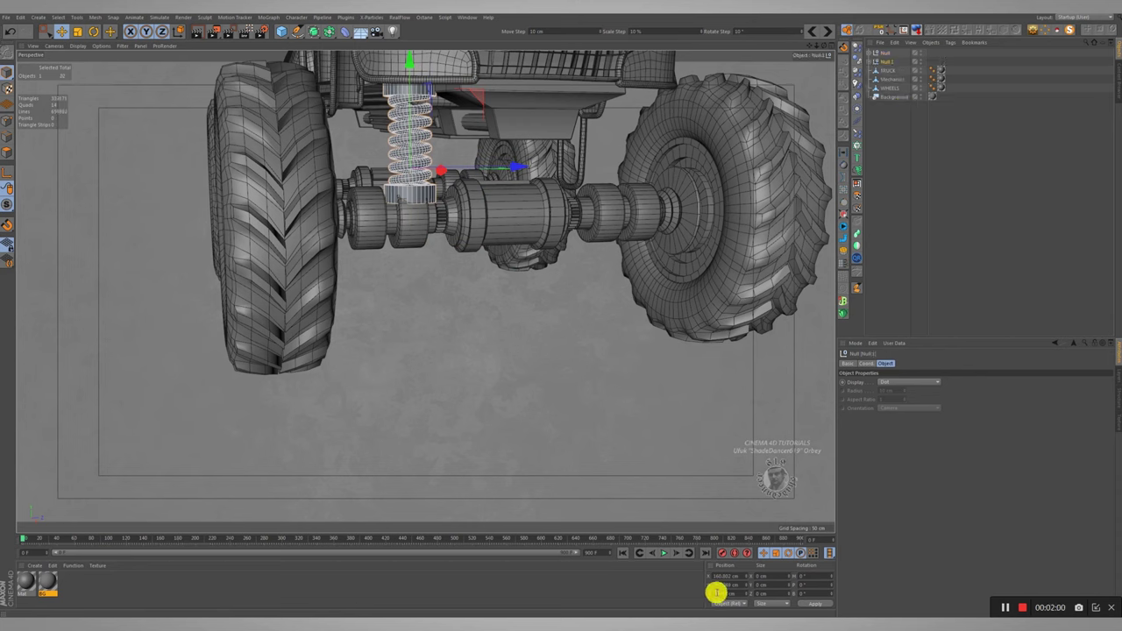
key("Return")
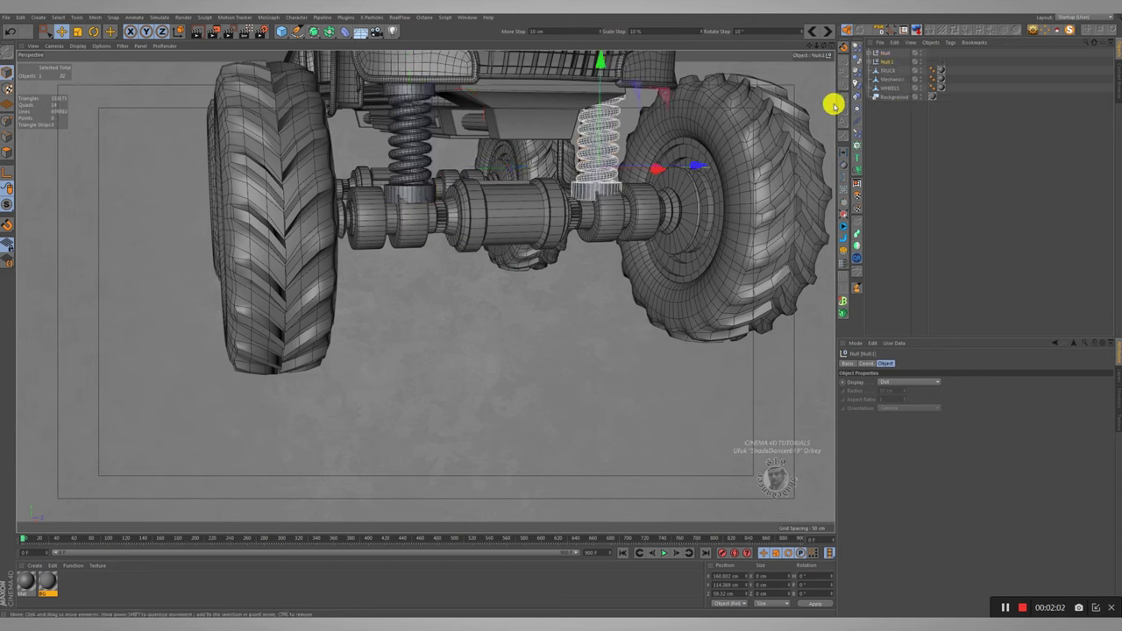
left_click(885, 52)
left_click(887, 63, "ctrl")
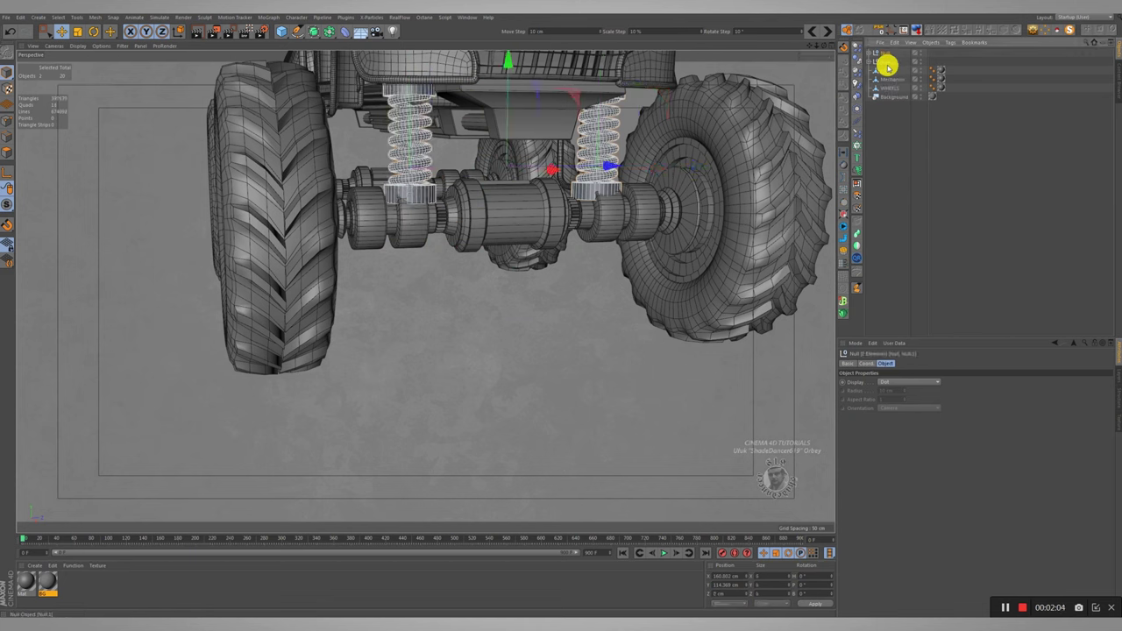
- Copy and paste the spring pair and position it at the other axle
key("ctrl+c")
key("ctrl+v")
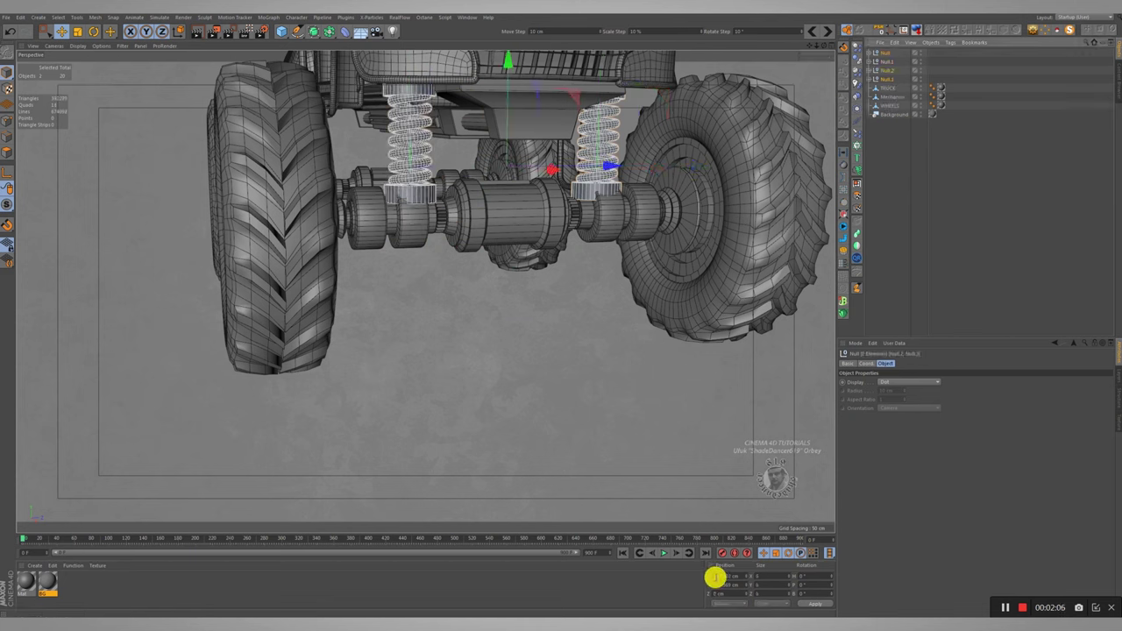
left_click(712, 576)
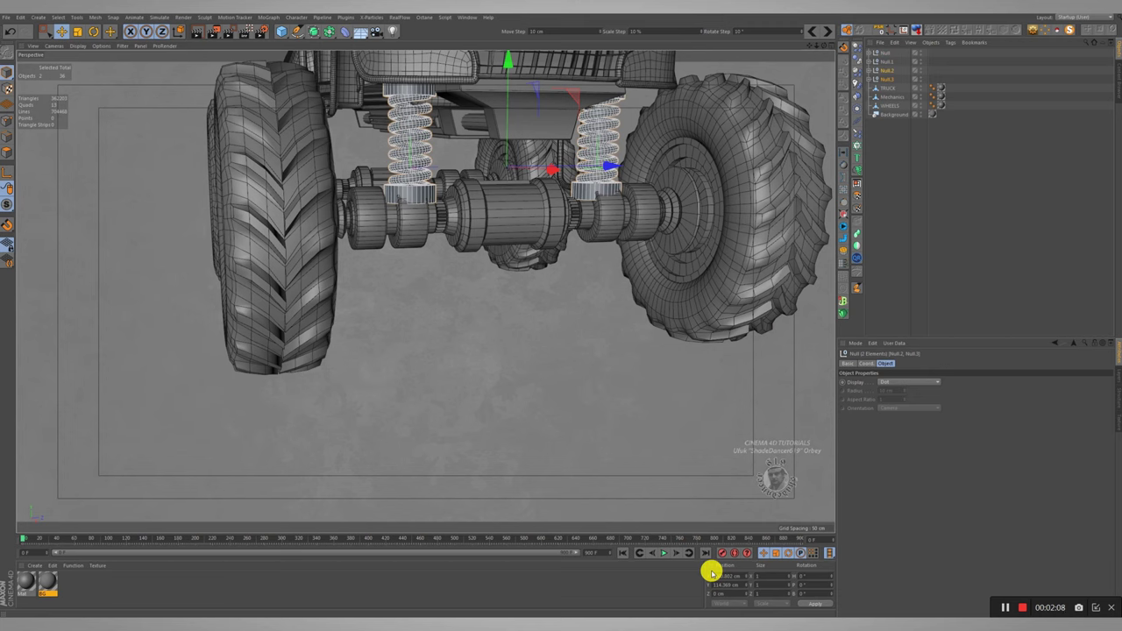
key("Return")
mouse_move(325, 155)
left_mouse_down("alt")
mouse_move(464, 170)
mouse_move(352, 200)
mouse_move(220, 184)
mouse_move(288, 177)
mouse_move(115, 176)
mouse_move(269, 173)
mouse_move(413, 201)
mouse_move(446, 170)
mouse_move(479, 285)
mouse_move(521, 248)
left_mouse_up("alt")
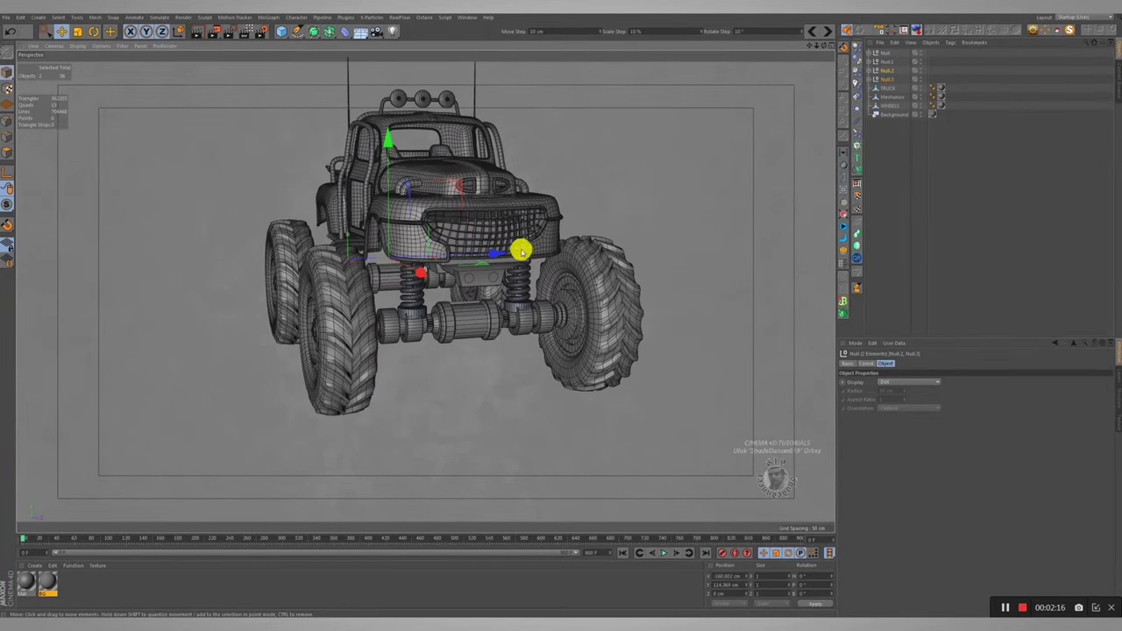
- Expand the four spring Nulls and move the selected Tracers to the top level
left_click(872, 54)
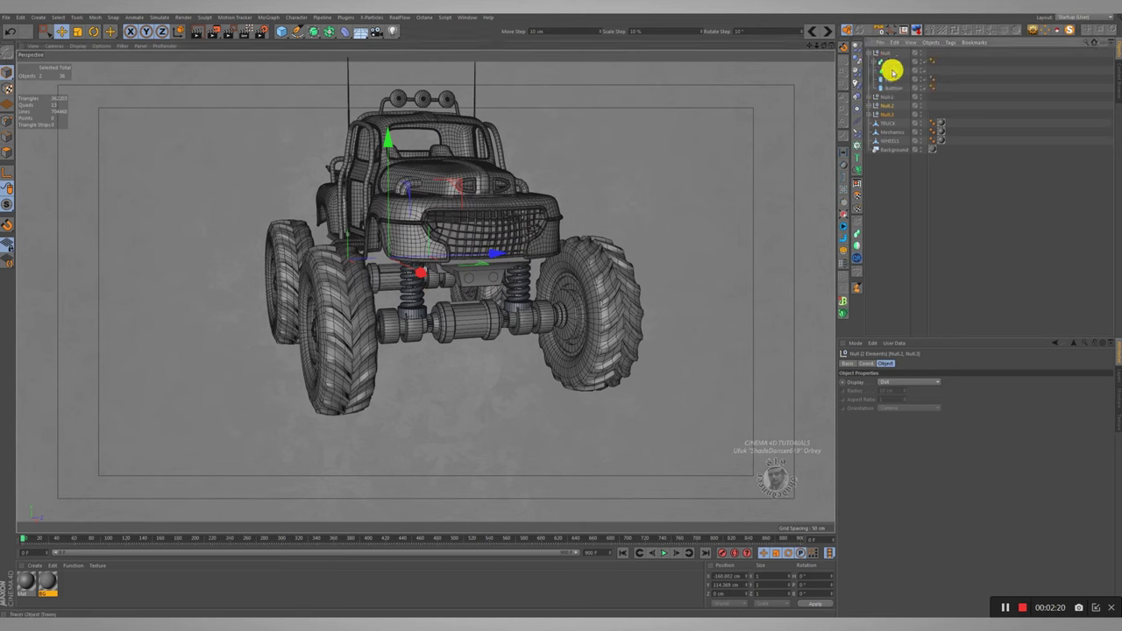
left_click(893, 70)
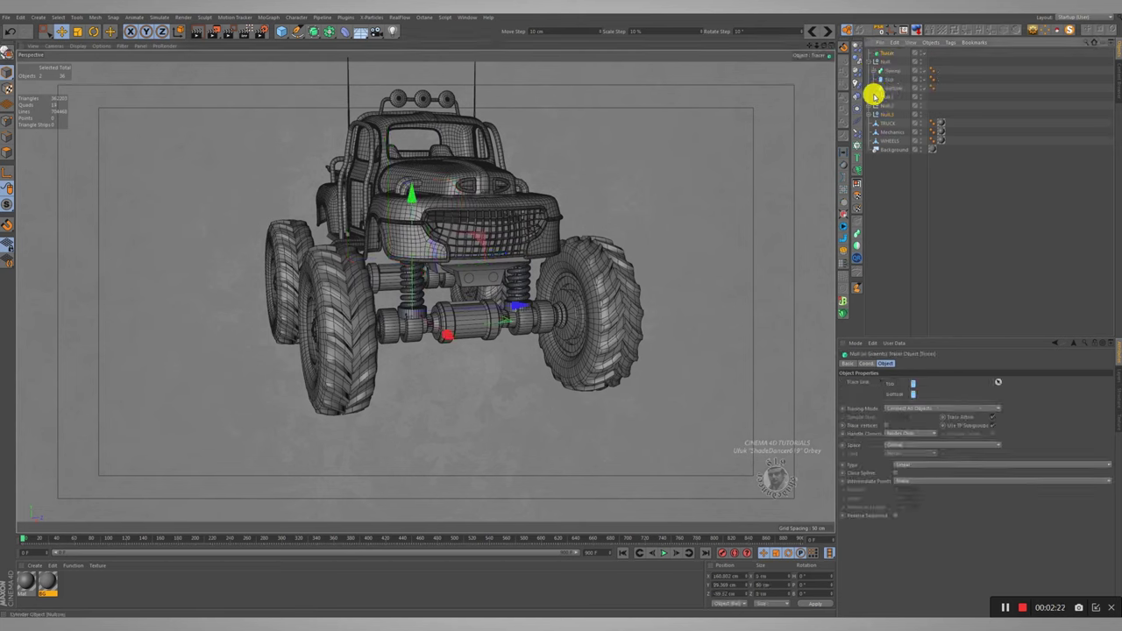
left_click(875, 96)
left_click(869, 141)
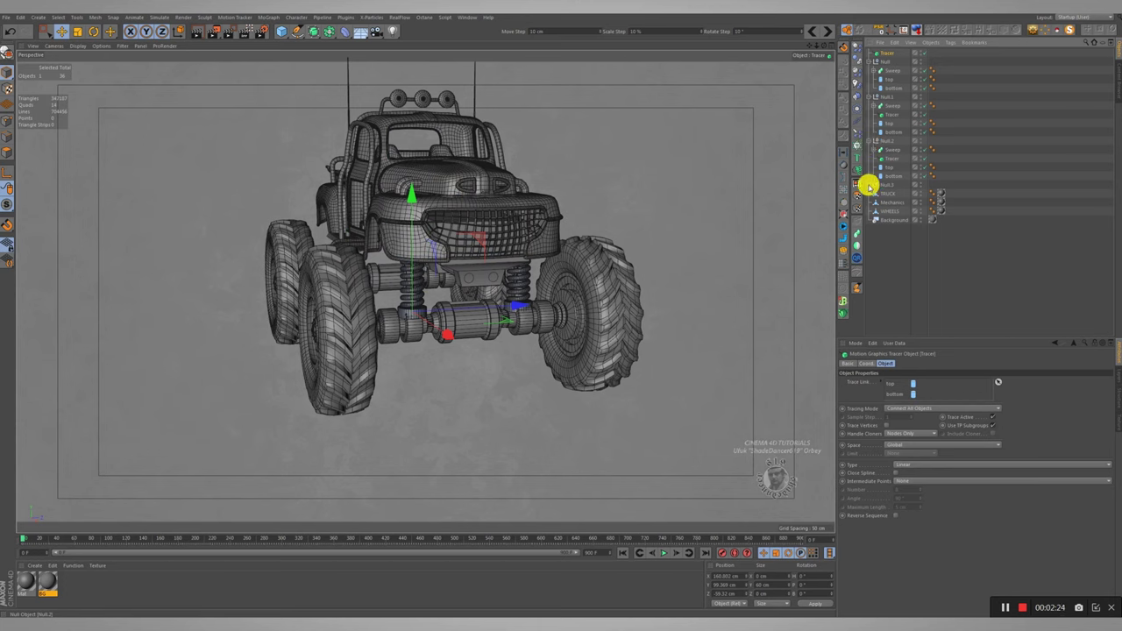
left_click(869, 184)
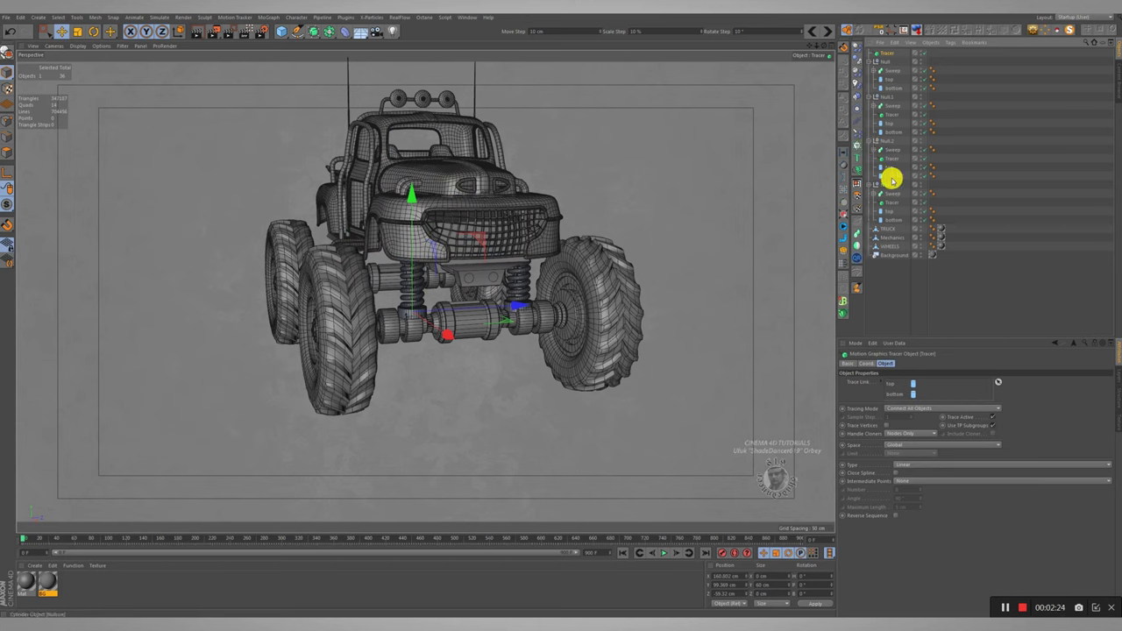
left_click(891, 112, "ctrl")
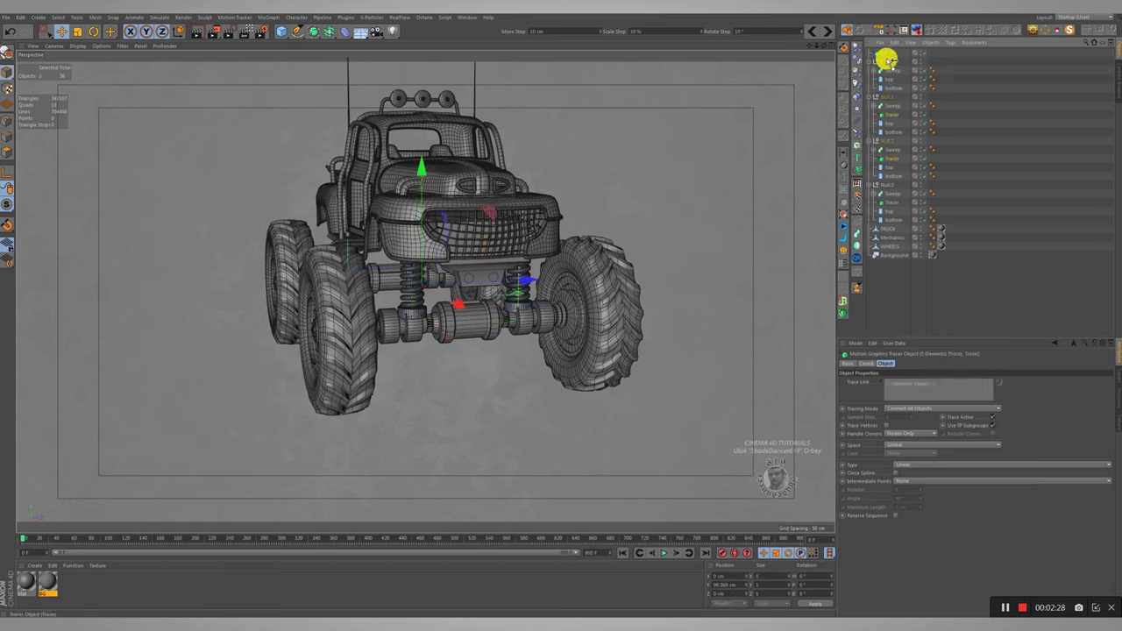
left_click_drag(899, 157, 898, 74)
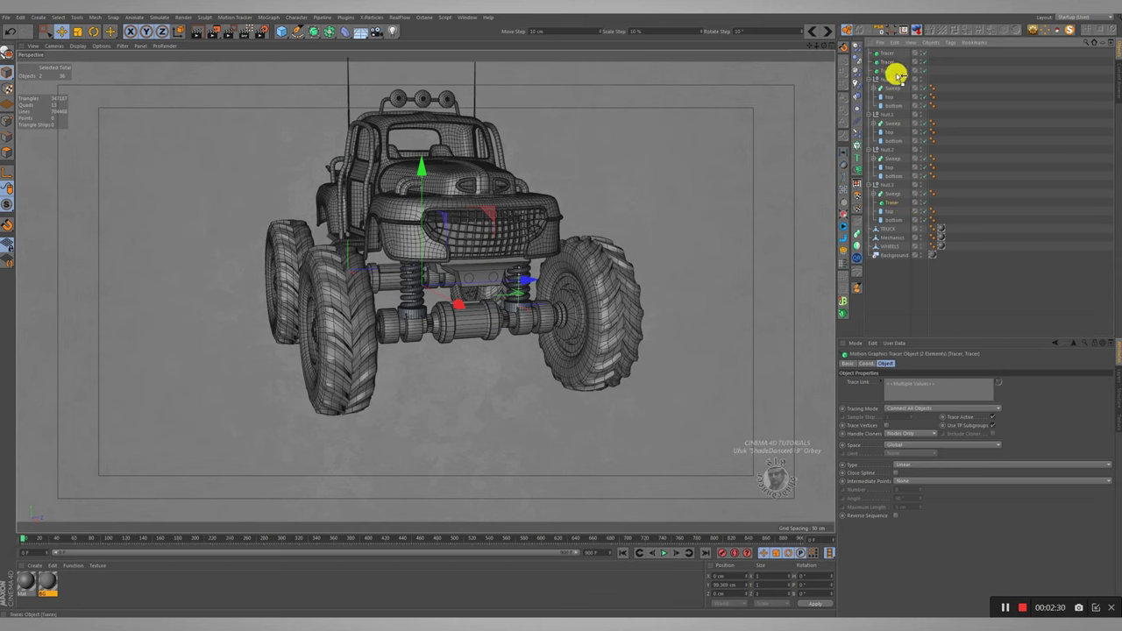
- Move the remaining Tracer and all four Sweeps to the top level
left_click(887, 73)
left_click(892, 97)
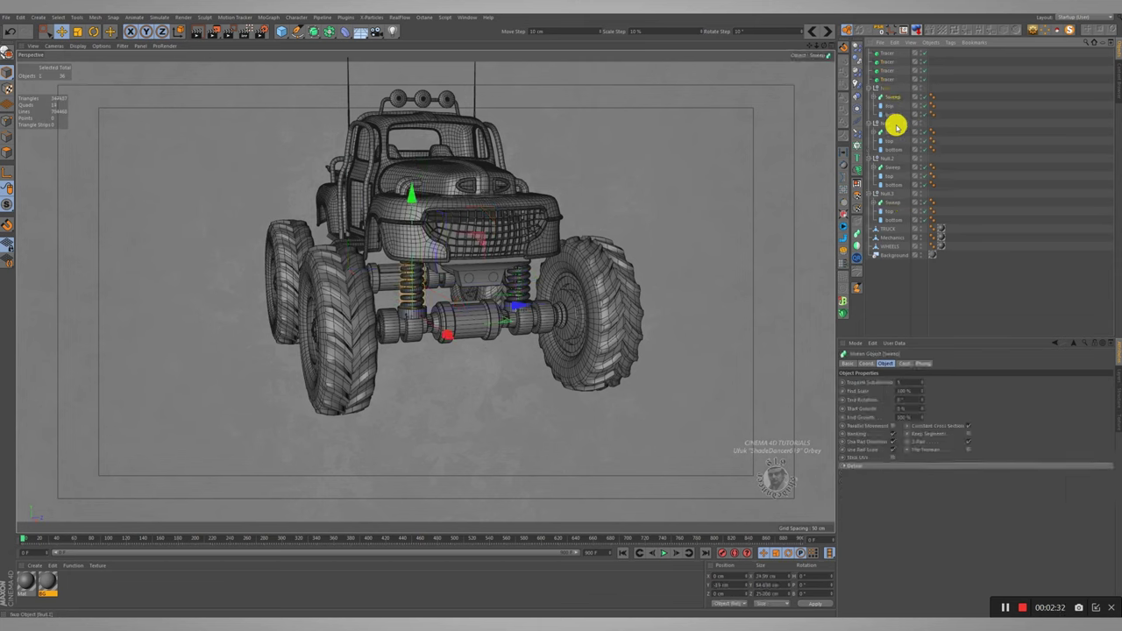
left_click(892, 131, "ctrl")
left_click(893, 169, "ctrl")
left_click(894, 201, "ctrl")
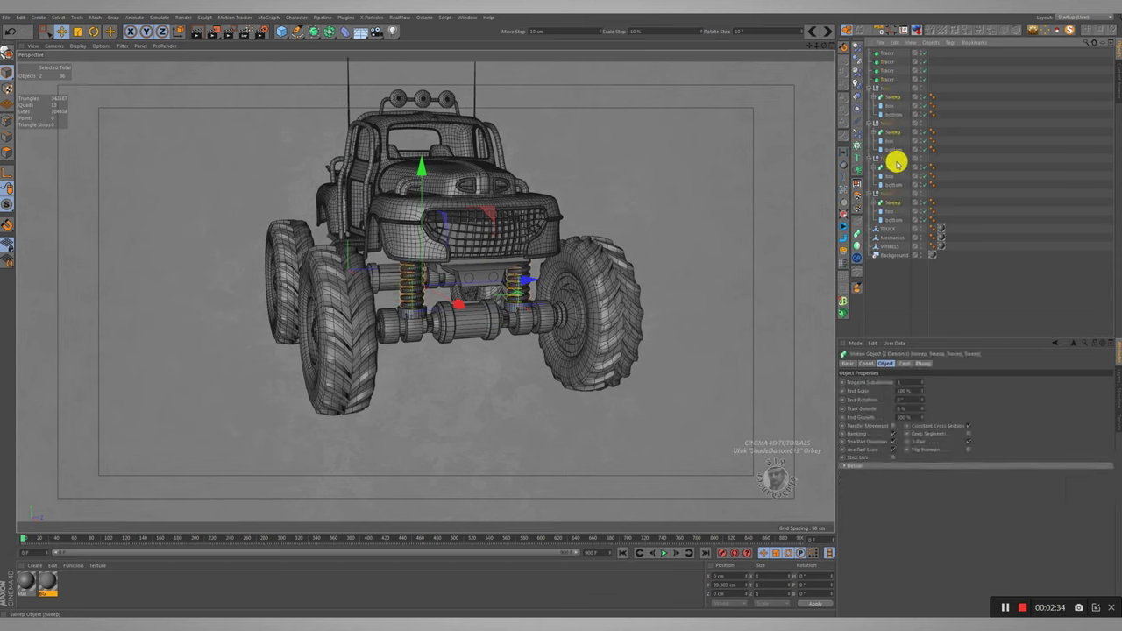
left_click_drag(890, 84, 891, 86)
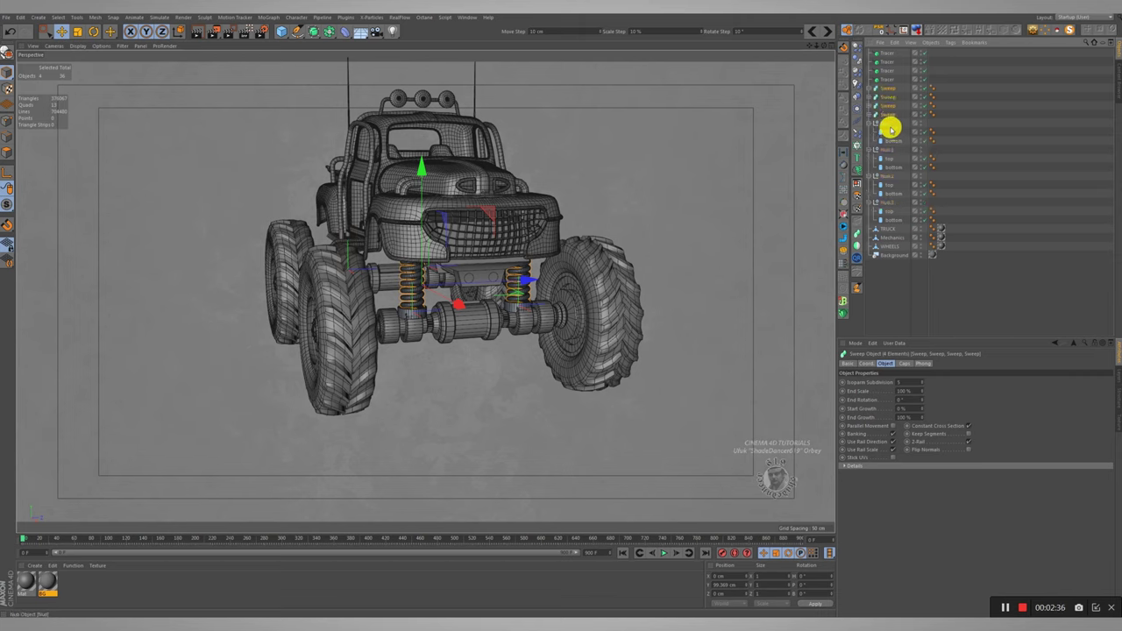
- Put the four top cylinders under TRUCK
left_click(892, 131)
left_click(892, 160, "ctrl")
left_click(886, 182, "ctrl")
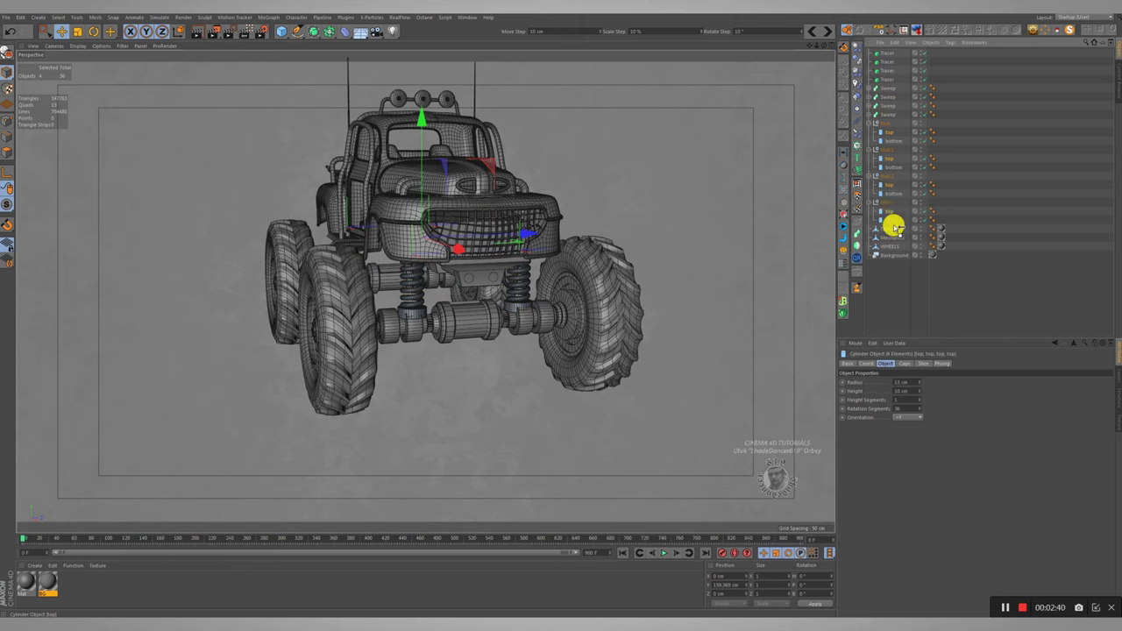
left_click_drag(890, 230, 891, 233)
- Put the four bottom cylinders under Mechanics and delete the four empty Nulls
left_click(894, 133, "ctrl")
left_click(894, 150, "ctrl")
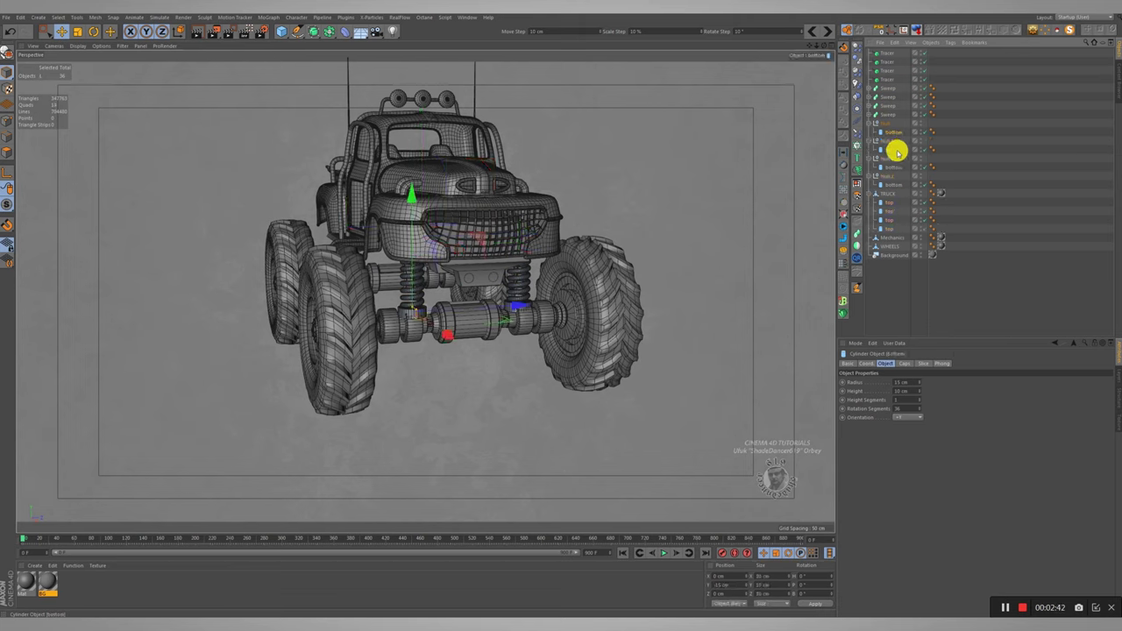
left_click(894, 167, "ctrl")
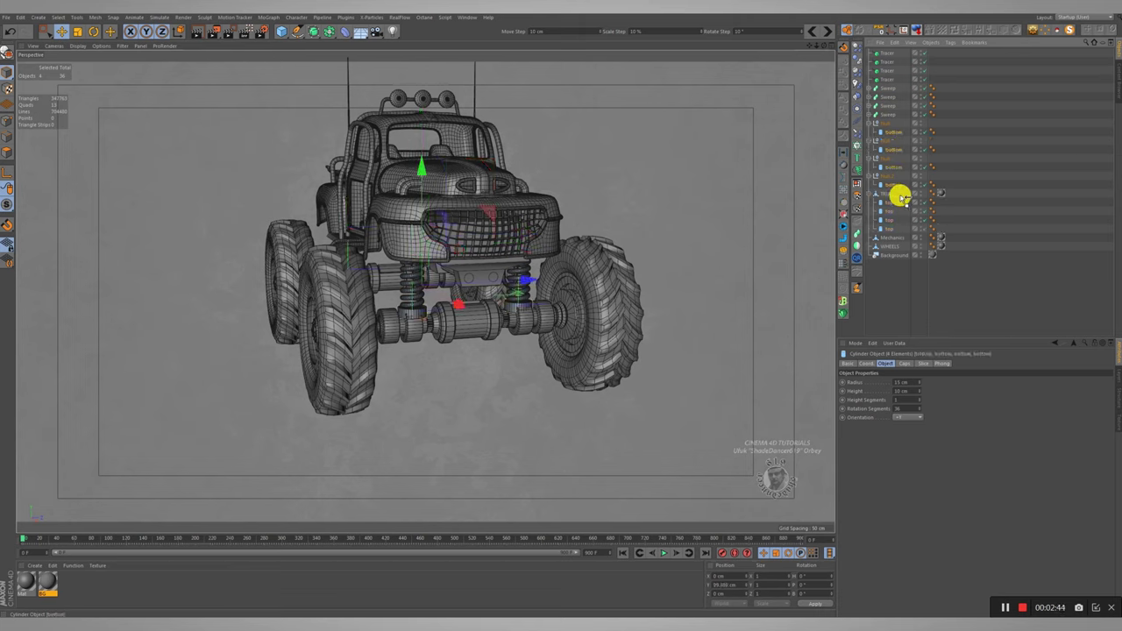
left_click_drag(892, 236, 892, 237)
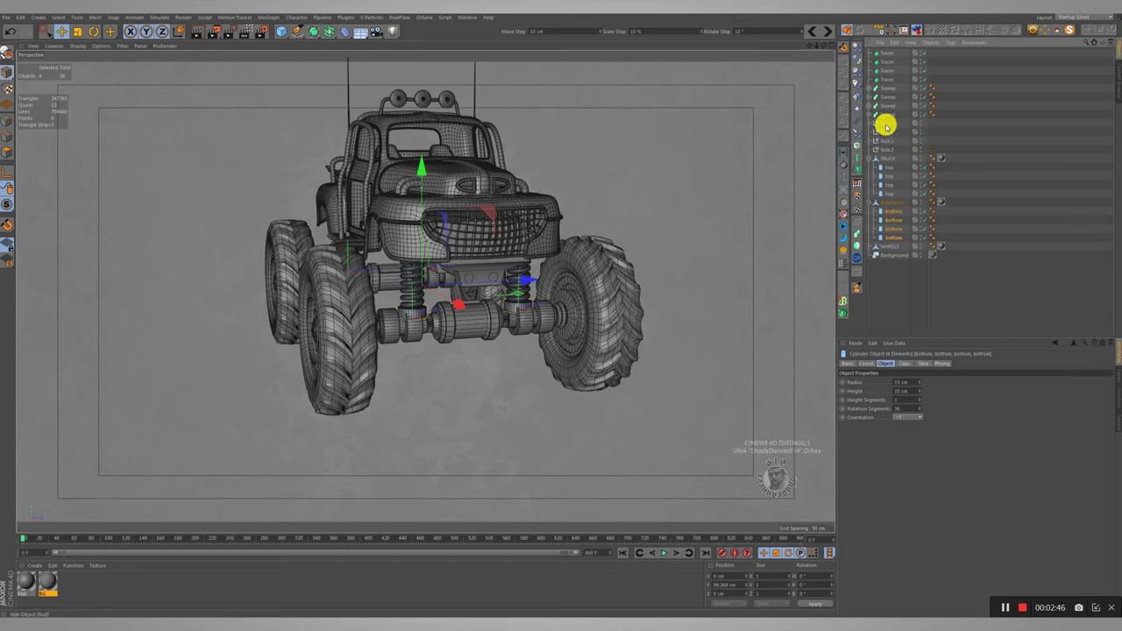
left_click_drag(883, 121, 886, 150)
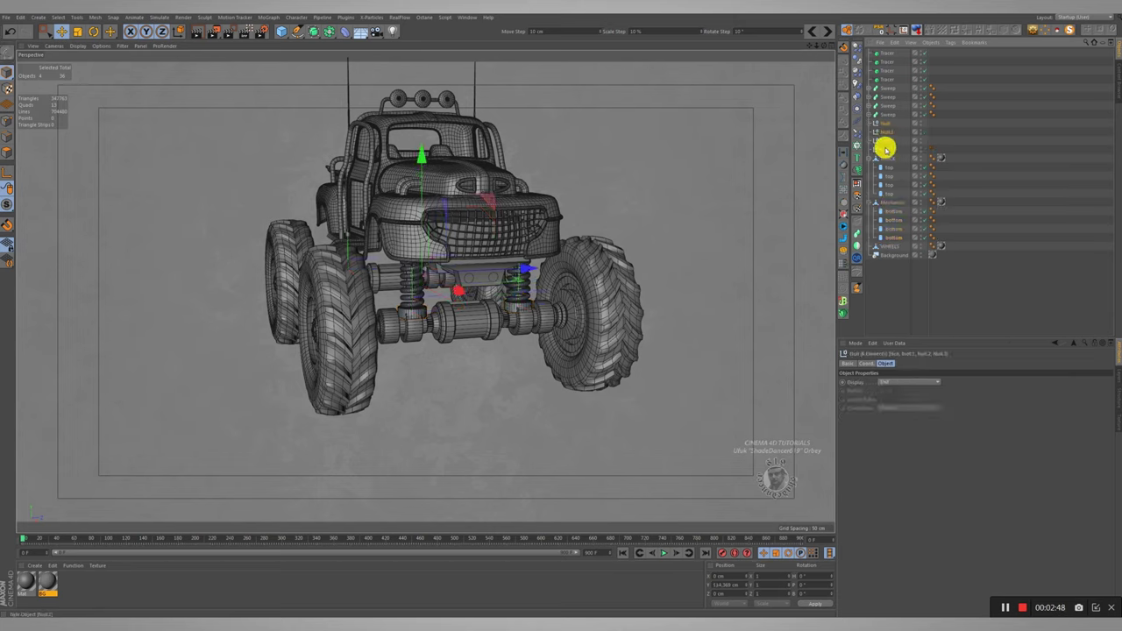
key("Delete")
- Test-move the TRUCK body, then give TRUCK a Vibrate tag
left_click(886, 122)
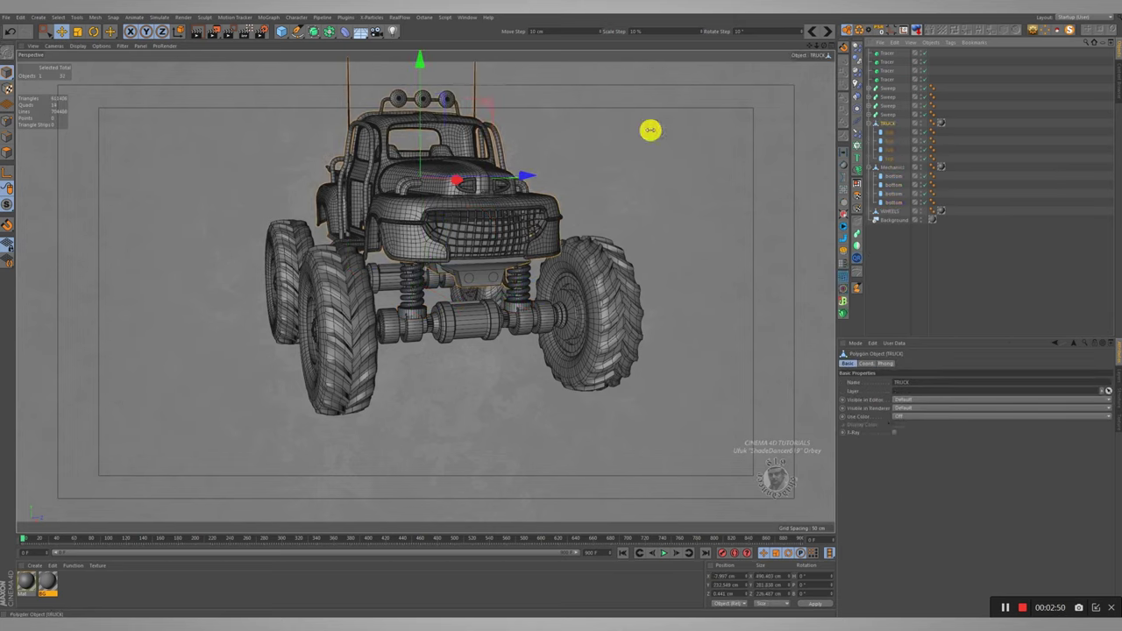
mouse_move(424, 65)
left_mouse_down()
mouse_move(429, 74)
mouse_move(426, 63)
left_mouse_up()
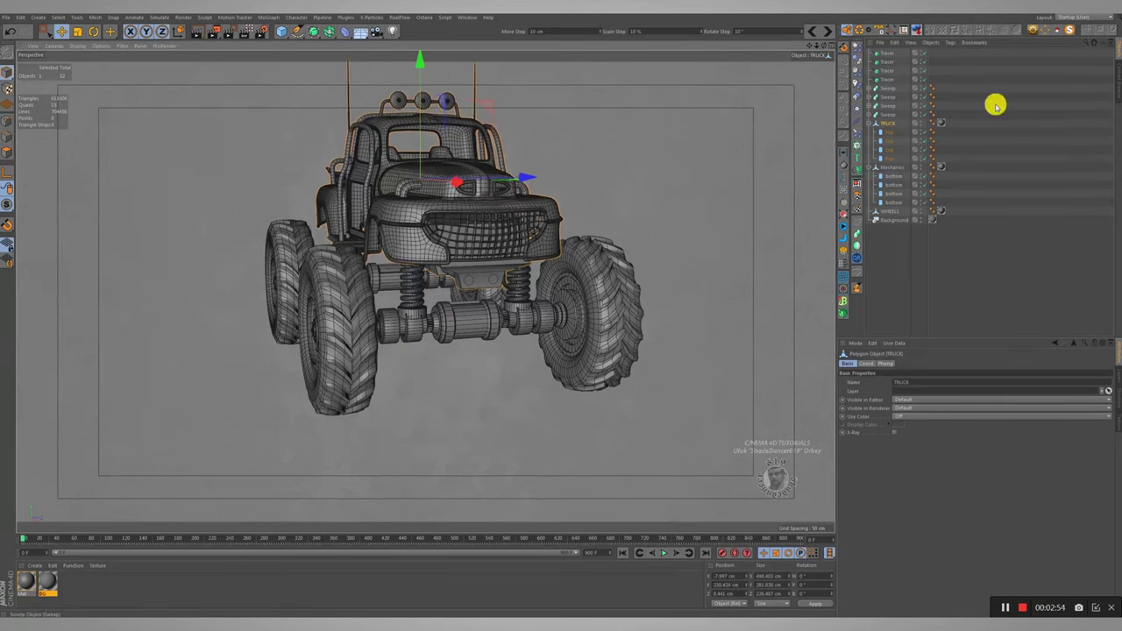
right_click(891, 125)
mouse_move(929, 129)
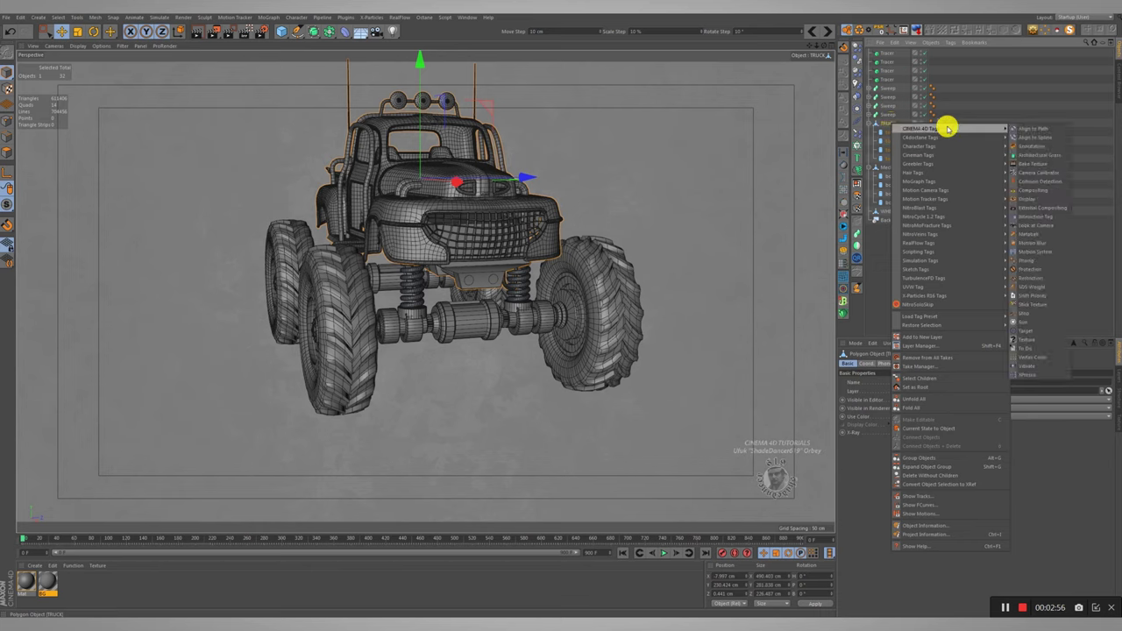
left_click(1027, 365)
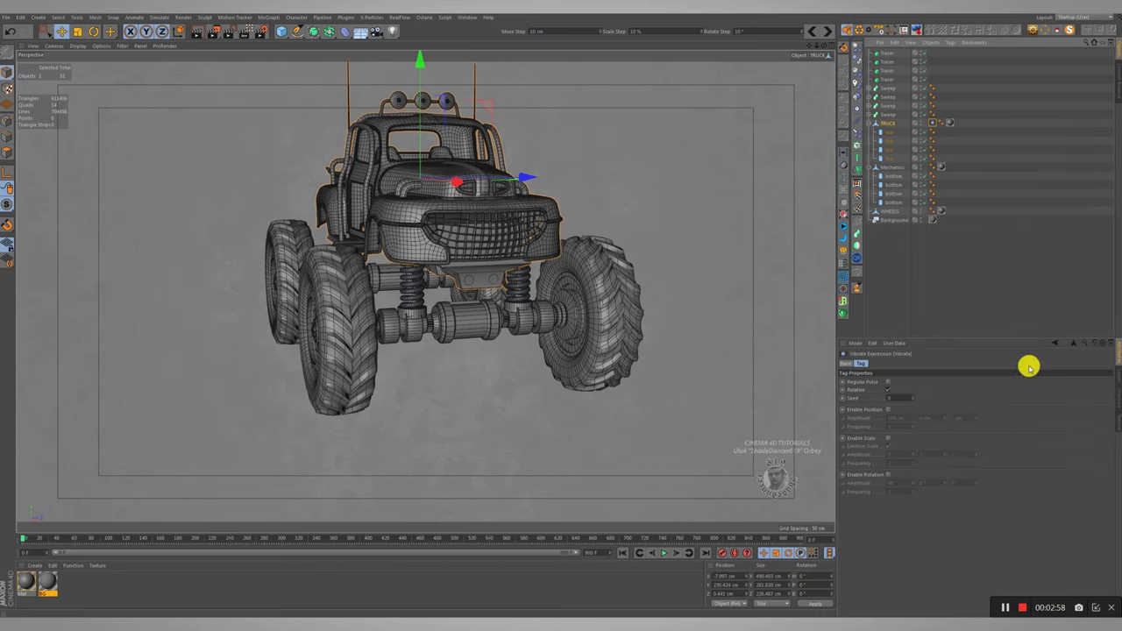
- Enable position vibration with 20 cm Y amplitude and rotation vibration with 10° amplitude
left_click(888, 409)
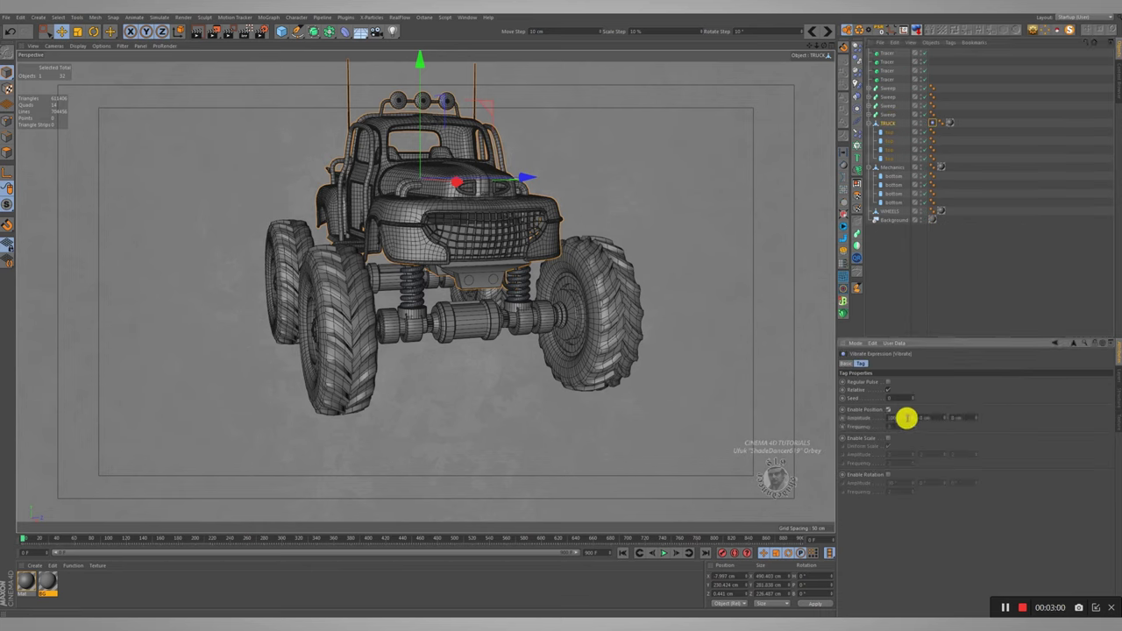
left_click(929, 418)
left_click(888, 474)
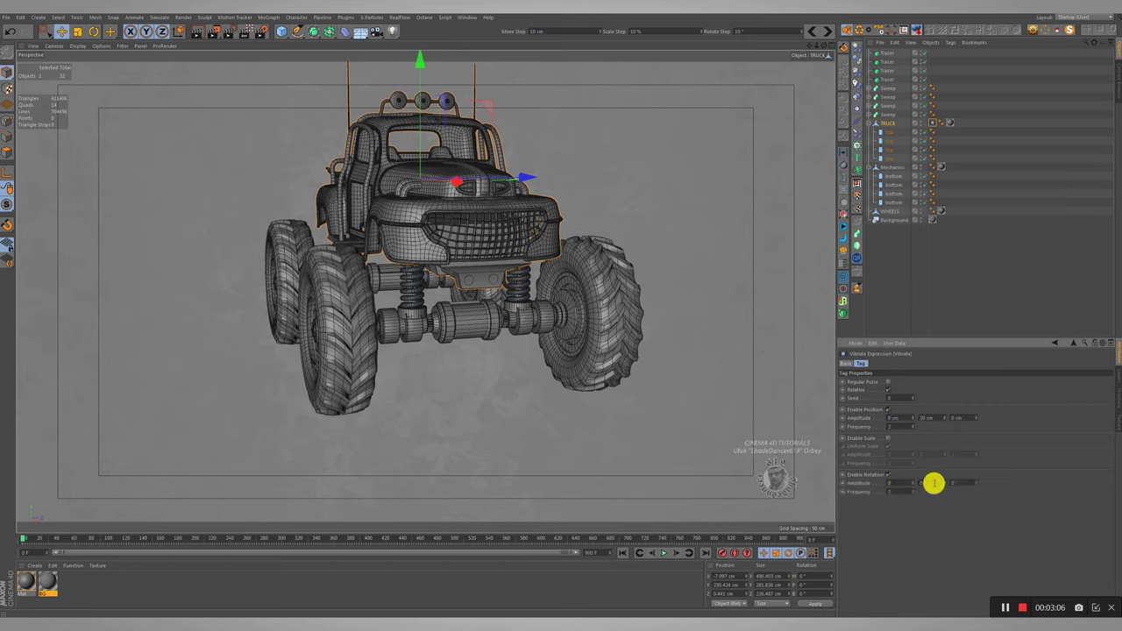
left_click(934, 483)
key("Tab")
type("10")
key("Return")
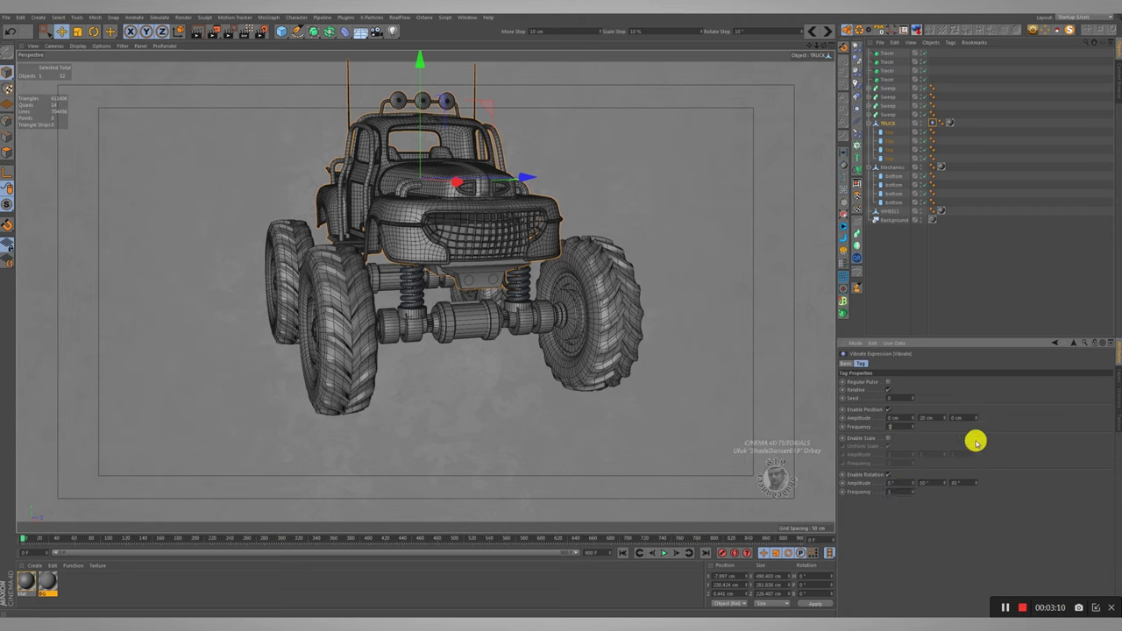
- Play the animation and orbit from three-quarter to front view, watching all four springs stretch and compress
mouse_move(476, 251)
left_mouse_down()
mouse_move(511, 326)
mouse_move(569, 321)
left_mouse_up()
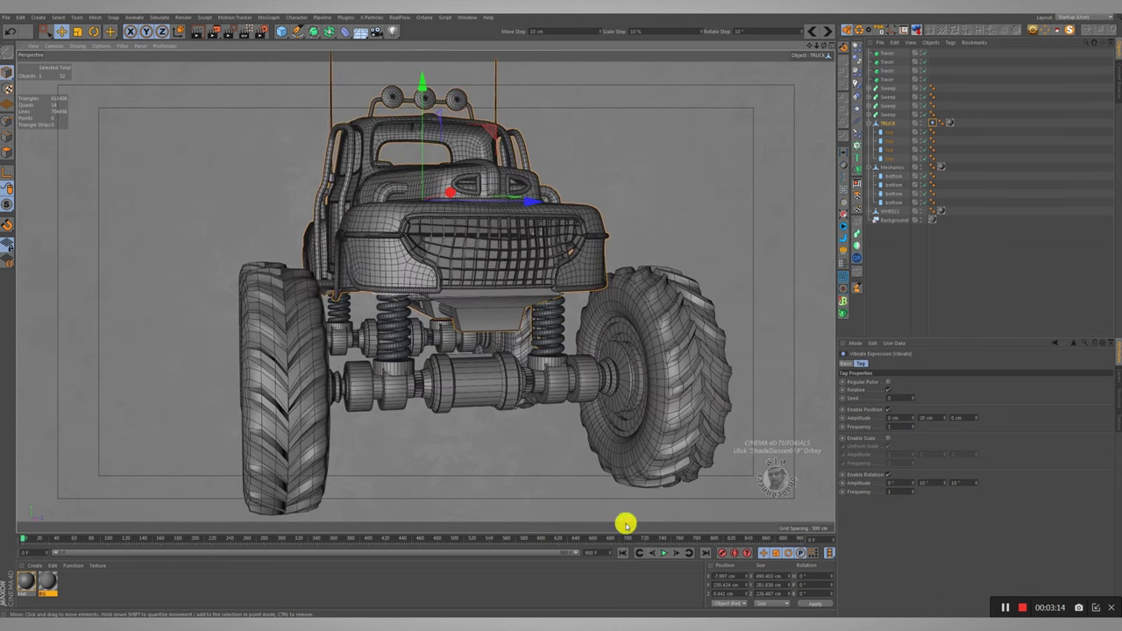
left_click(666, 554)
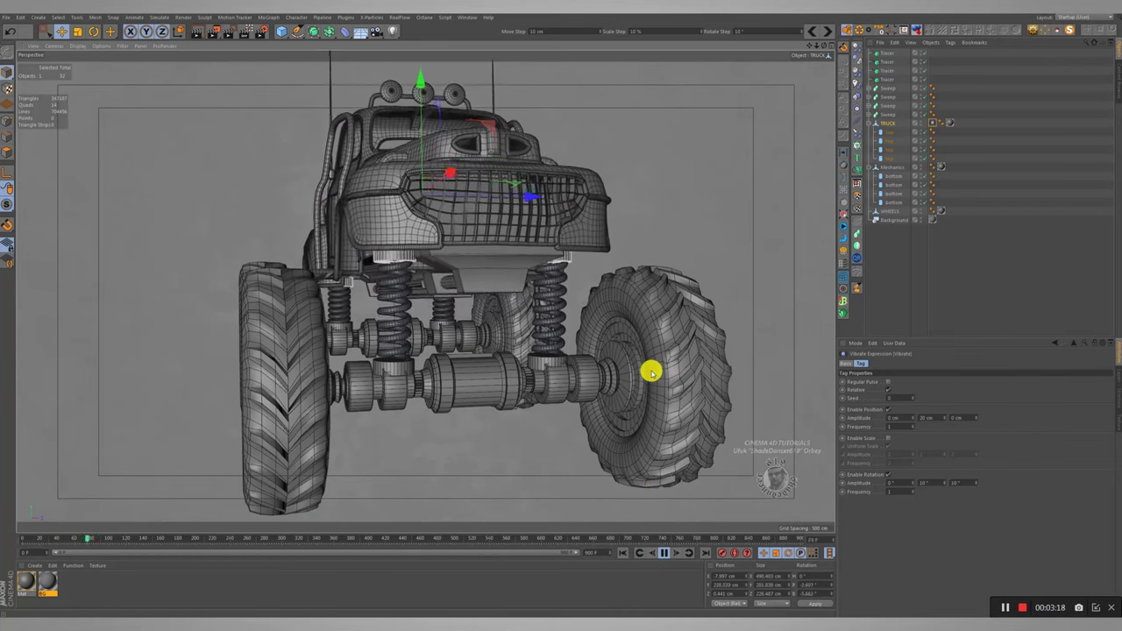
scroll(518, 357, "down", 3)
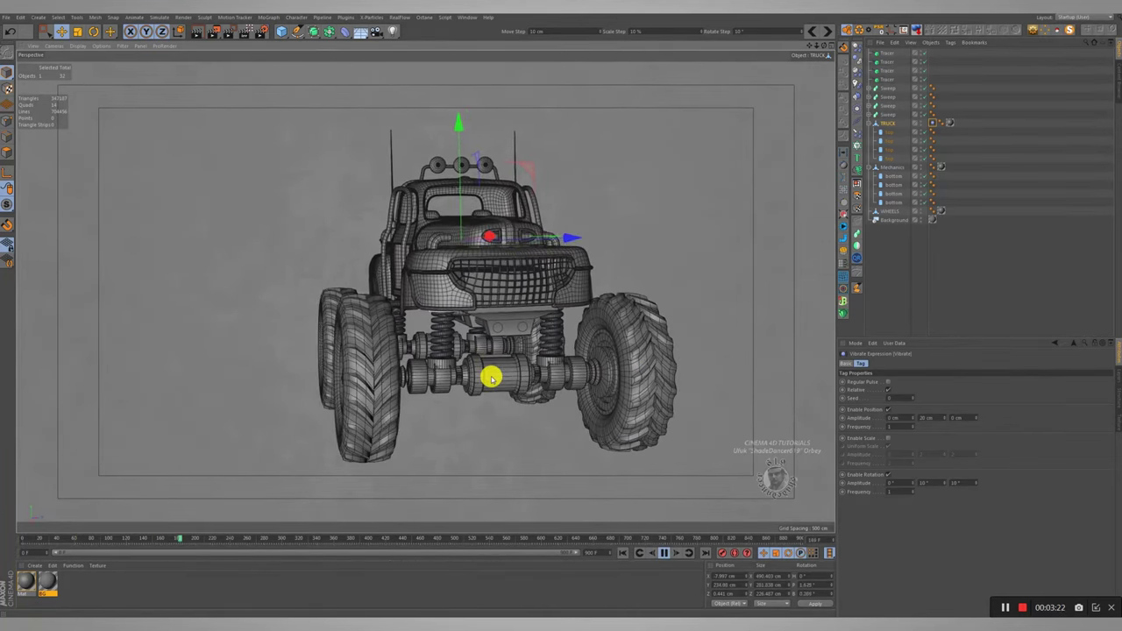
left_click_drag(489, 378, 554, 381, "alt")
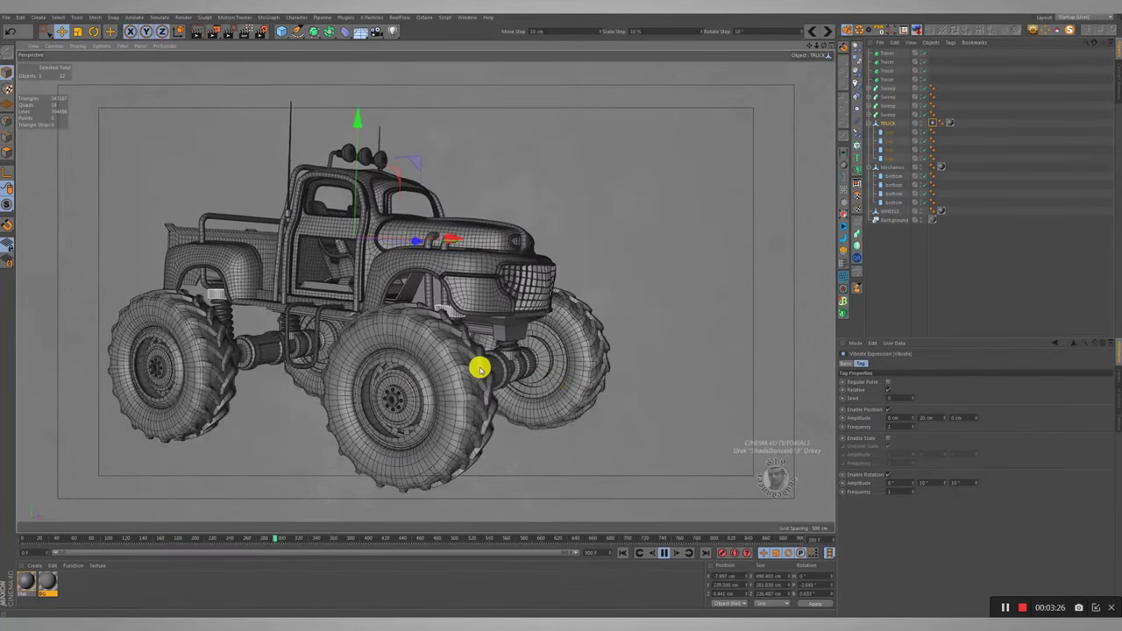
mouse_move(481, 368)
left_mouse_down("alt")
mouse_move(488, 324)
mouse_move(441, 321)
mouse_move(454, 329)
left_mouse_up("alt")
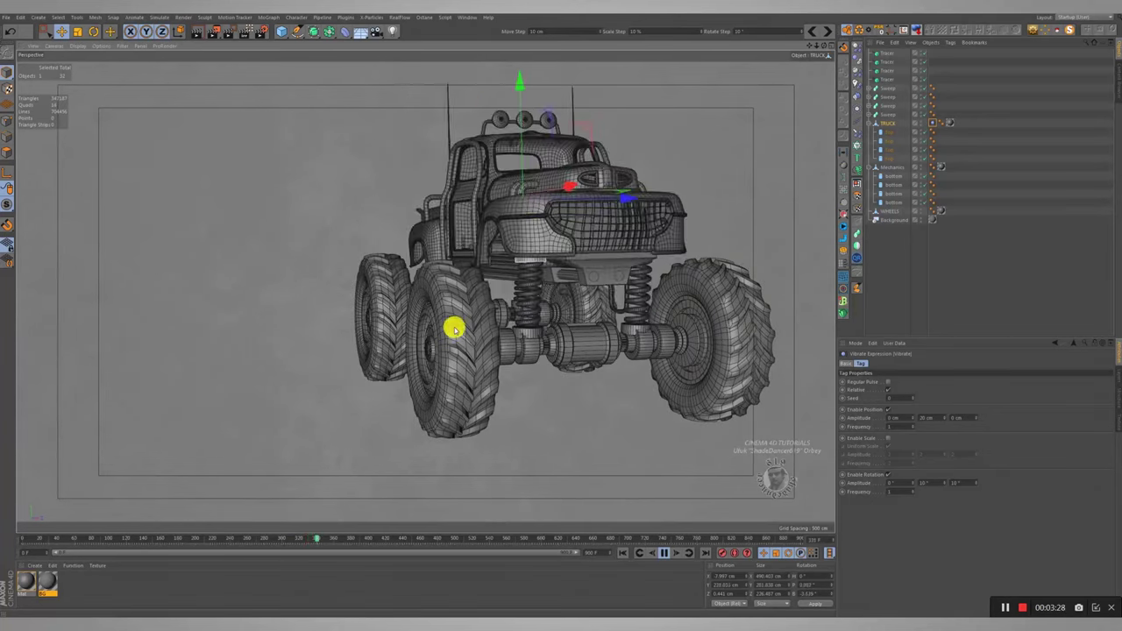
left_click_drag(645, 295, 489, 287, "alt")
right_click_drag(442, 307, 494, 311, "alt")
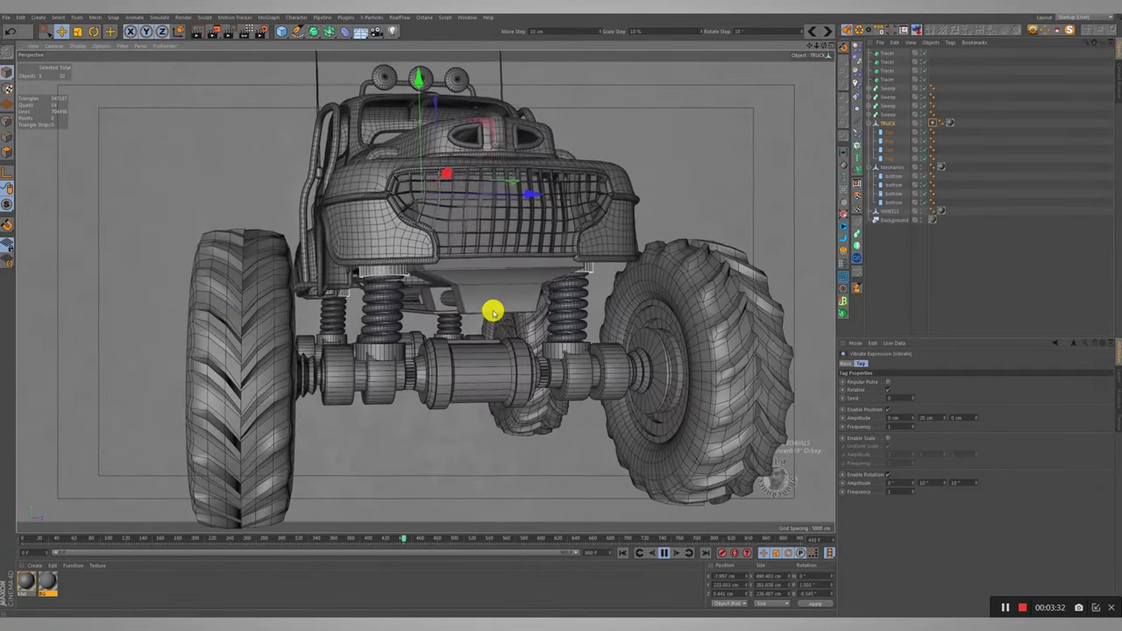